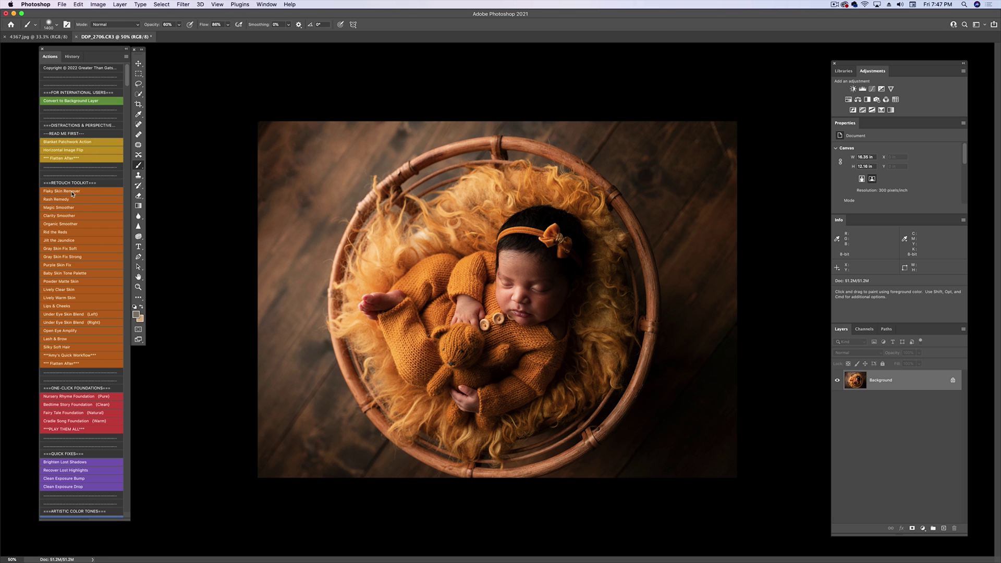
- Play Amy's Quick Workflow through Gray Skin Fix Strong and Lash & Brow, then zoom in
click(73, 191)
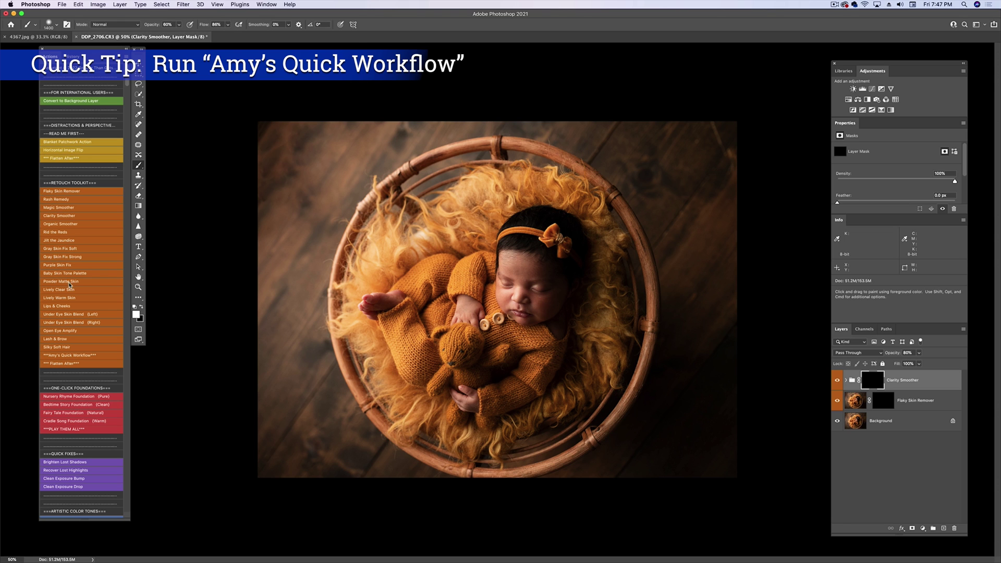
click(66, 258)
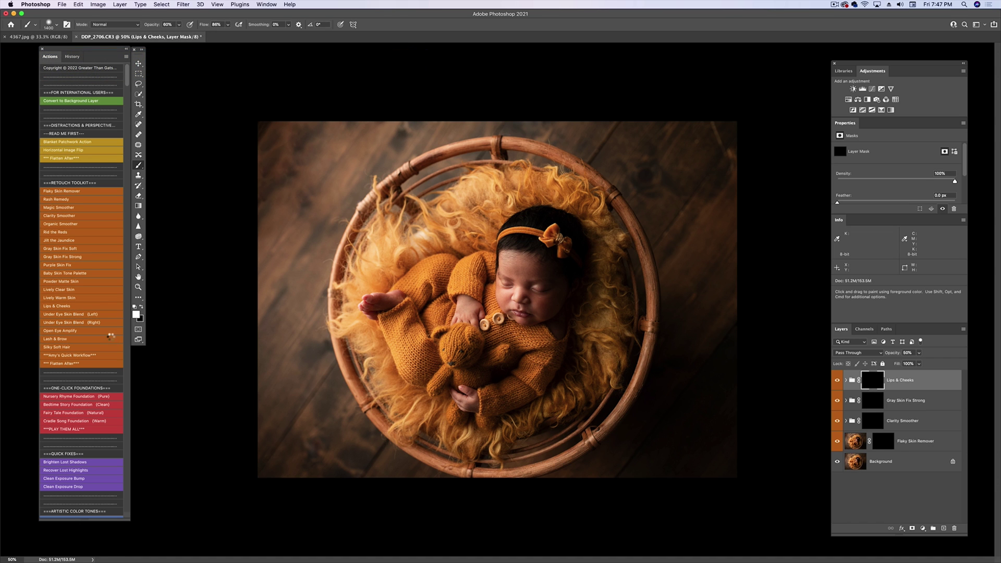
click(117, 340)
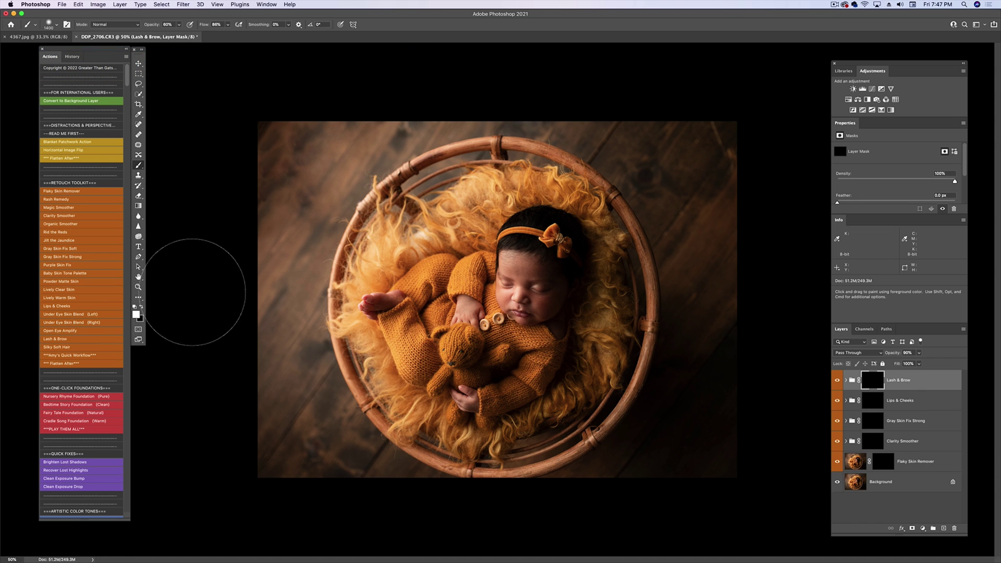
key(super+plus)
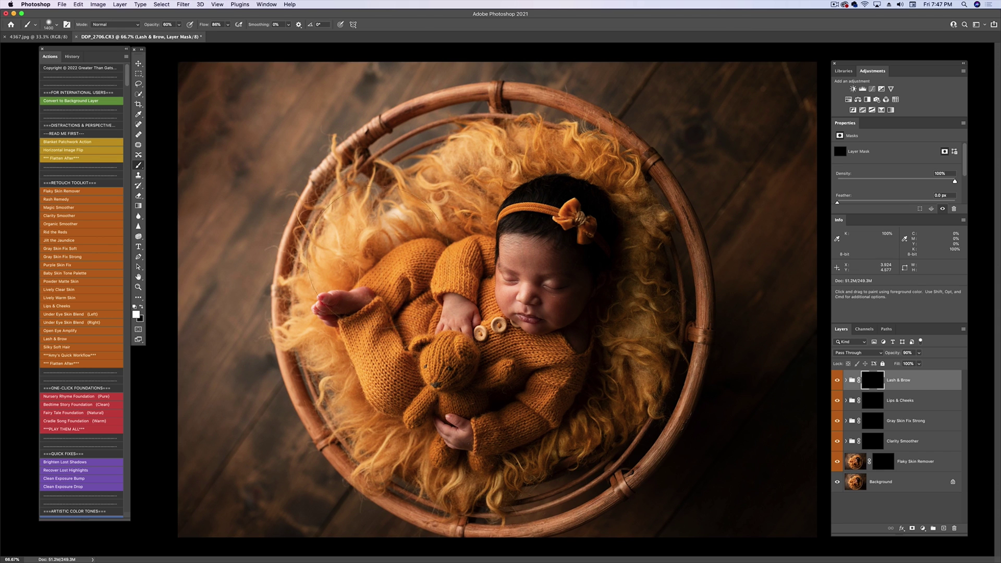
- Target the Flaky Skin Remover mask and paint over the face at 30% brush opacity
key(super+plus)
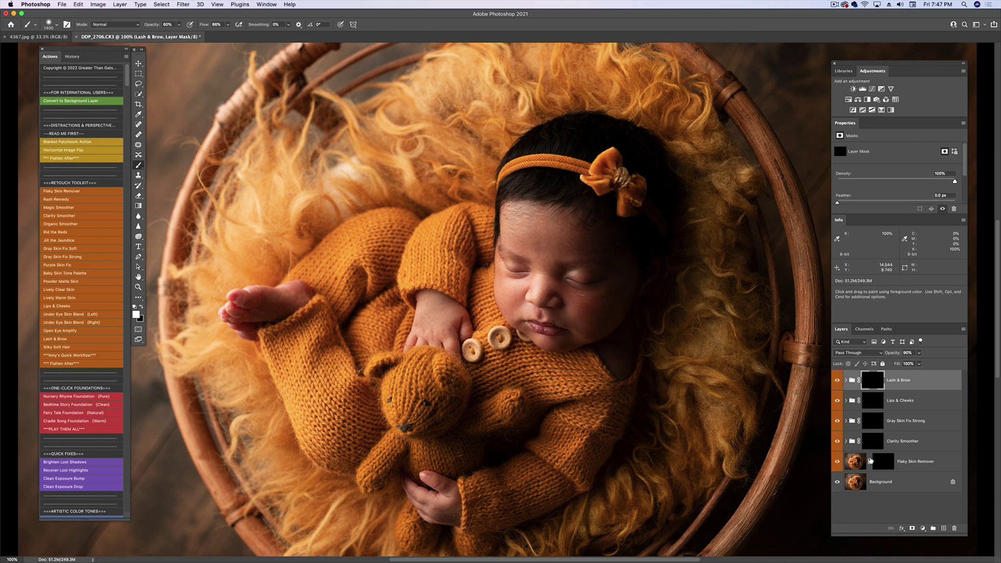
click(882, 462)
key(3)
click(694, 370)
key(super+plus)
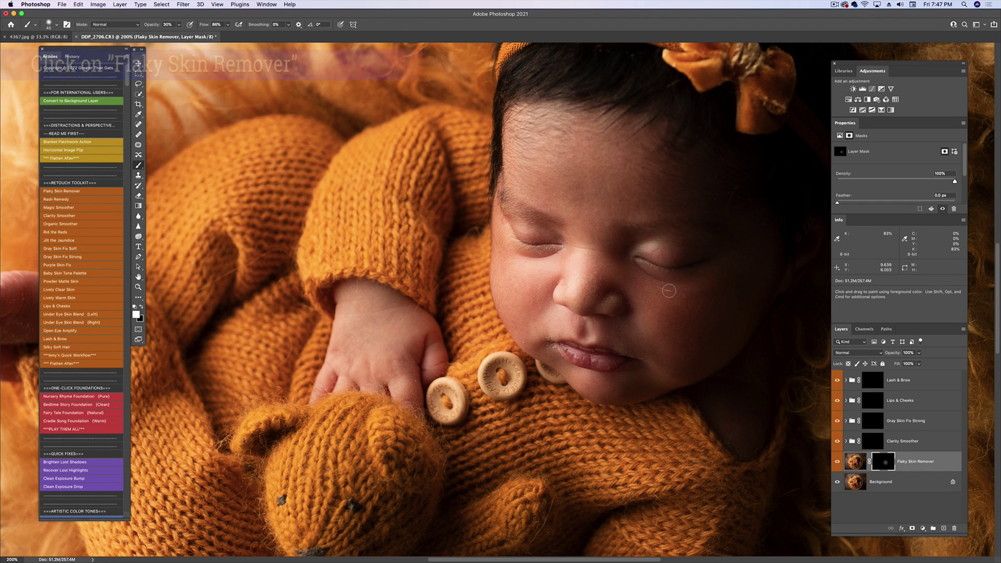
- Continue painting the flaky-skin fix across the cheeks with a small brush at 100% opacity
key(bracketleft)
key(bracketleft)
key(bracketleft)
key(bracketleft)
key(bracketleft)
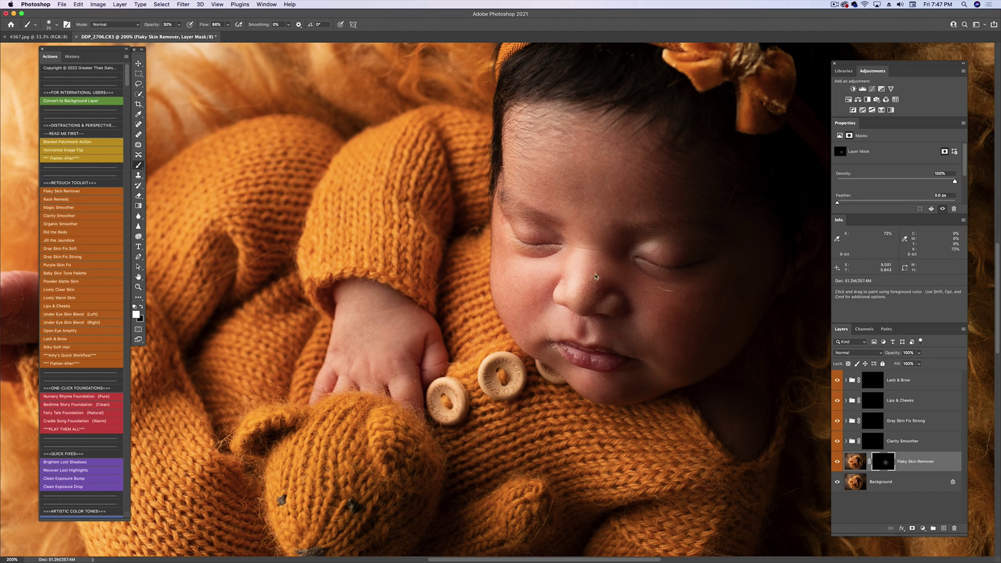
key(0)
key(bracketright)
key(bracketleft)
key(bracketright)
key(bracketright)
key(bracketright)
key(bracketleft)
key(bracketleft)
scroll(632, 130, up, 3)
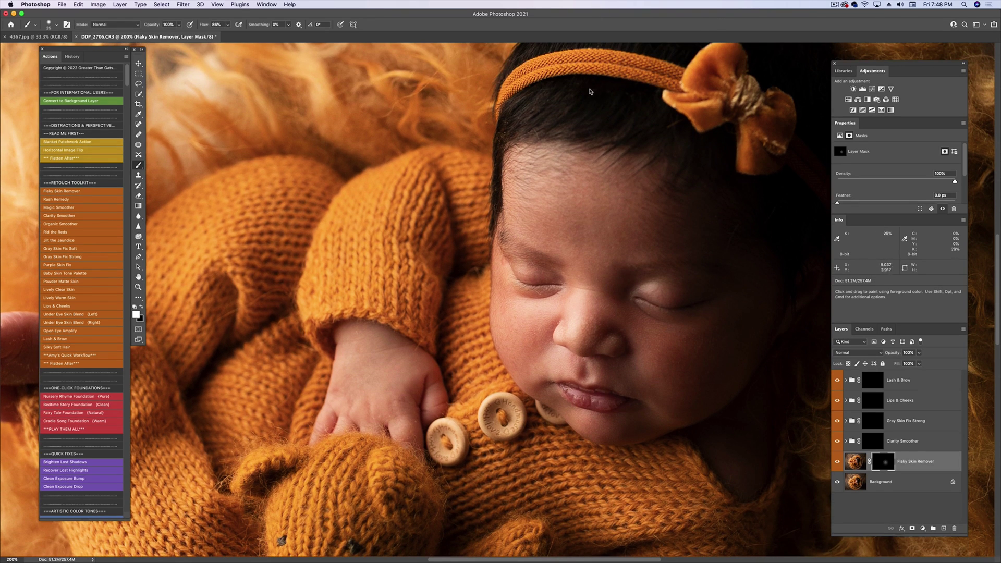
key(bracketleft)
- Paint the Gray Skin Fix Strong mask over the cheeks, nose and forehead with a size-60 brush
click(878, 420)
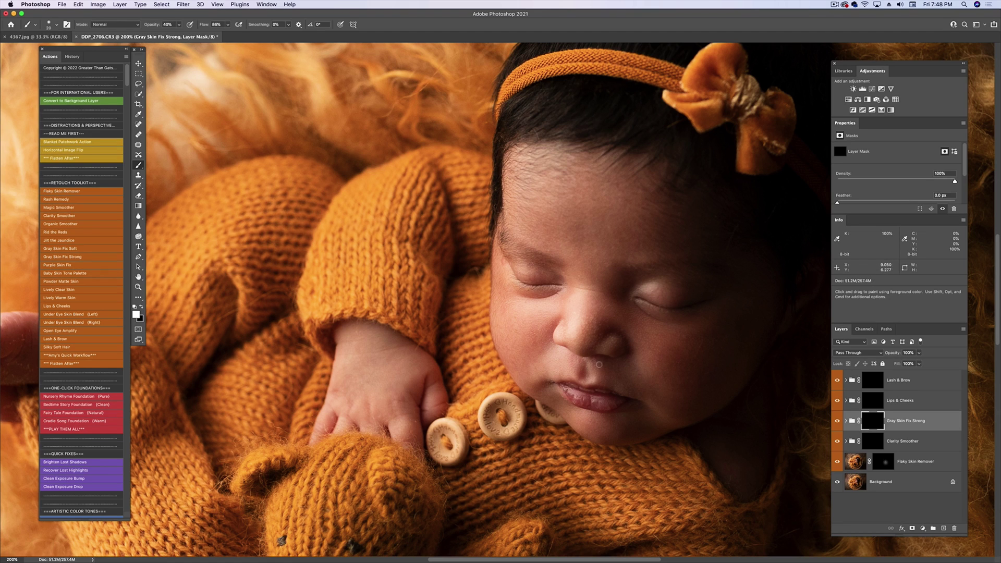
key(bracketright)
key(bracketright)
key(bracketright)
key(bracketright)
mouse_move(629, 371)
mouse_down()
mouse_move(640, 365)
mouse_move(612, 339)
mouse_move(569, 325)
mouse_up()
key(bracketright)
key(bracketleft)
key(bracketright)
key(bracketright)
key(bracketright)
key(bracketright)
key(bracketright)
- Paint the Lips & Cheeks mask over the cheek and lips with a 200-250 brush, comparing visibility
click(851, 400)
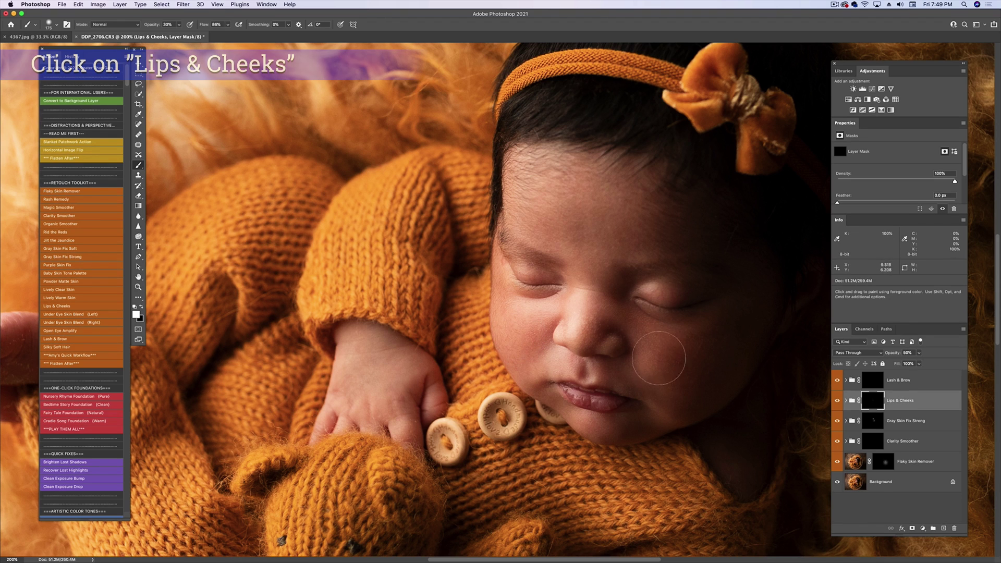
key(bracketright)
mouse_move(682, 355)
mouse_down()
mouse_move(753, 387)
mouse_move(680, 362)
mouse_move(714, 379)
mouse_move(726, 413)
mouse_move(564, 376)
mouse_up()
key(bracketright)
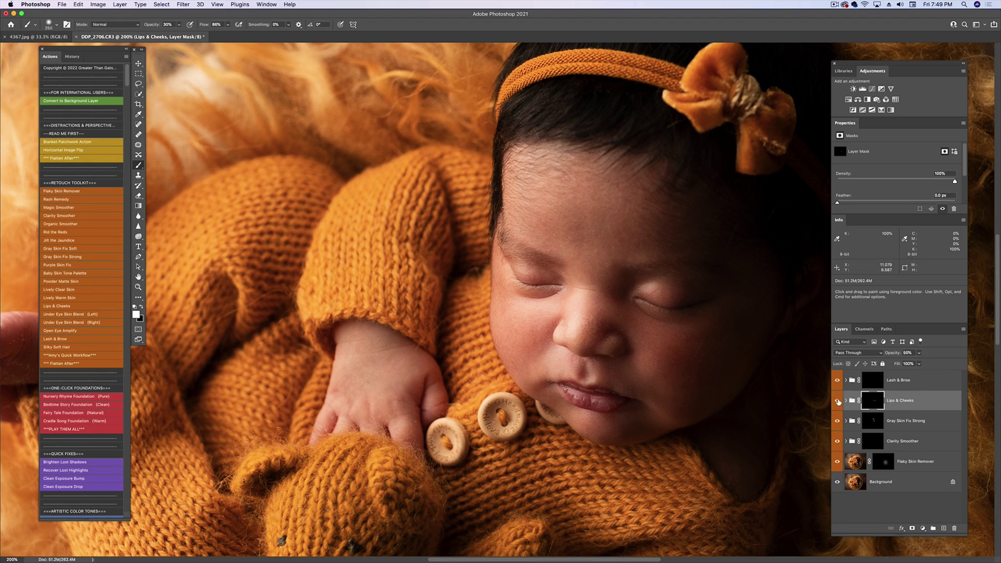
click(837, 400)
key(bracketleft)
key(bracketleft)
- Target the Lash & Brow mask, zoom onto the eyes, and set a 40% opacity, size-9 brush
click(876, 380)
key(super+equal)
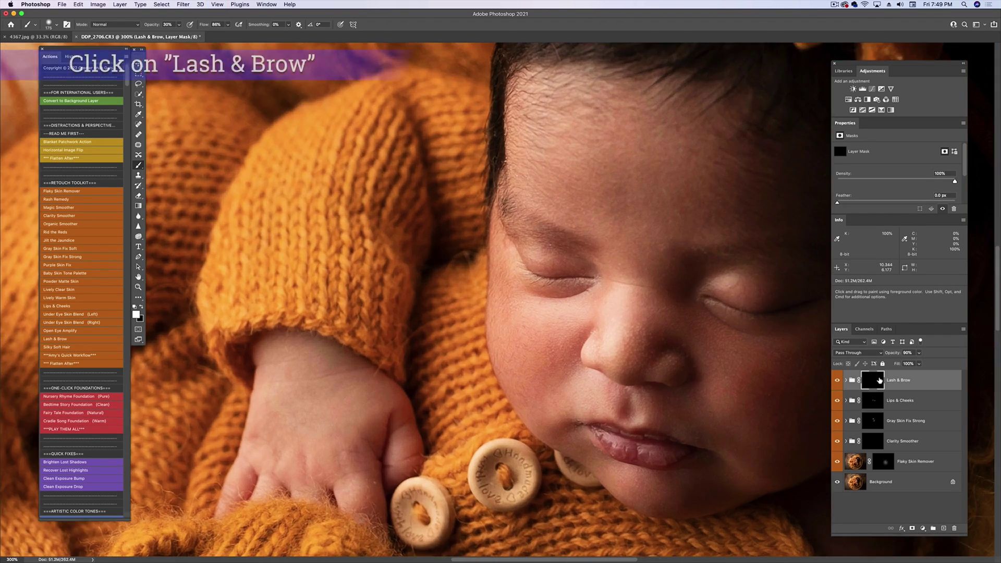
key(bracketleft)
key(4)
key(bracketleft)
key(bracketleft)
key(bracketleft)
key(bracketleft)
key(bracketleft)
key(bracketleft)
key(bracketleft)
key(bracketleft)
key(bracketleft)
key(bracketleft)
key(bracketleft)
key(bracketleft)
key(bracketleft)
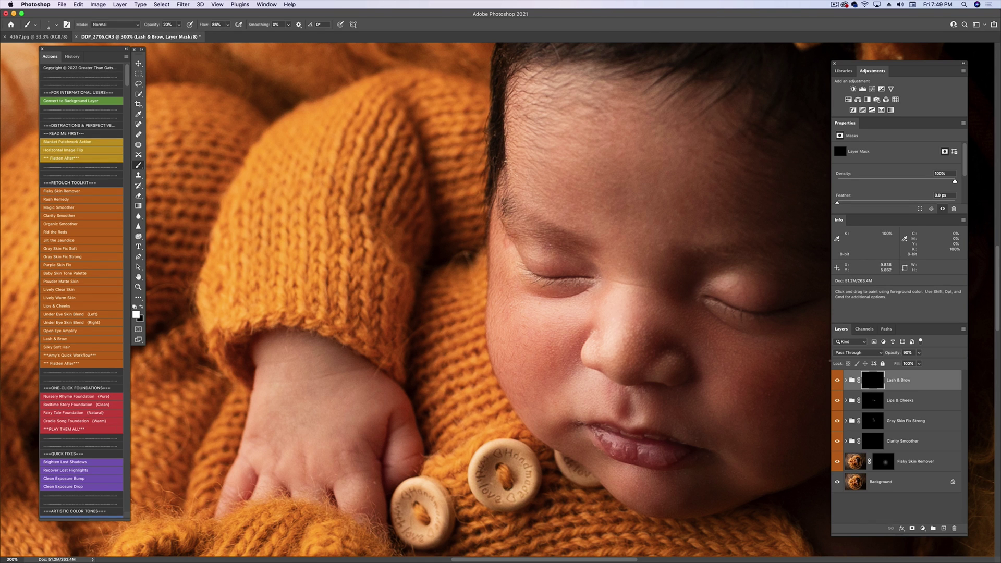
- Paint the Clarity Smoother mask over the baby's skin at full view, using brush sizes from 300 down to 60
click(879, 442)
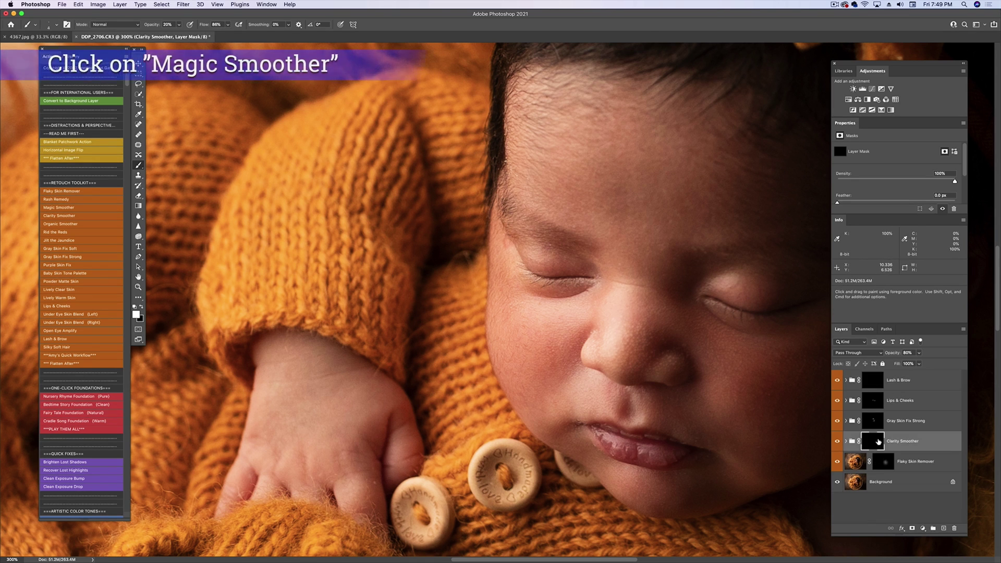
key(super+1)
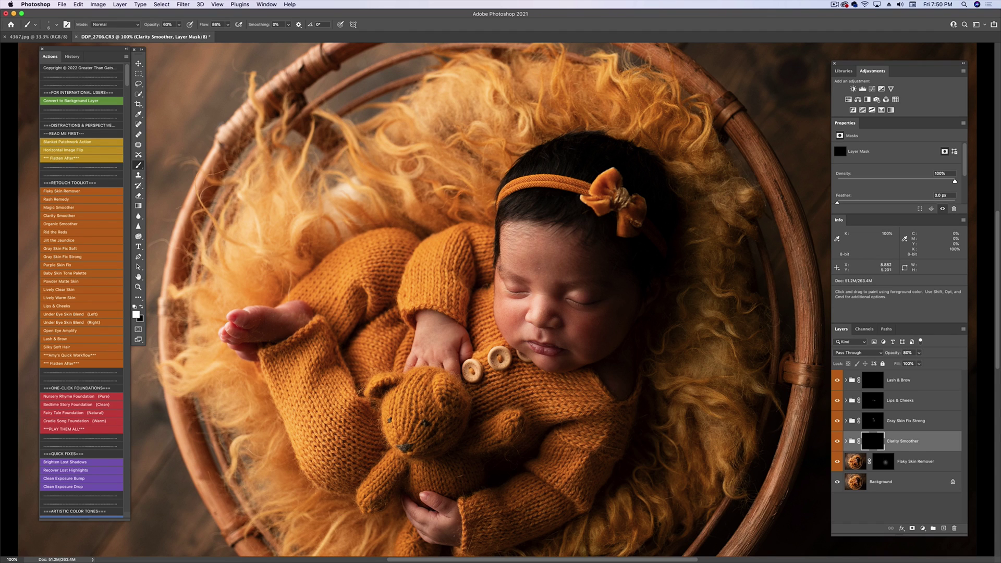
key(bracketright)
key(bracketright)
key(bracketright)
key(bracketright)
key(bracketright)
key(bracketright)
key(bracketright)
key(bracketright)
key(bracketright)
key(bracketright)
key(bracketright)
key(bracketright)
key(bracketright)
key(bracketright)
key(bracketright)
key(bracketright)
key(bracketleft)
key(bracketleft)
key(bracketleft)
key(bracketleft)
drag(550, 286, 546, 296)
key(bracketright)
key(bracketright)
key(bracketright)
key(bracketright)
key(bracketleft)
key(bracketleft)
key(bracketleft)
key(bracketleft)
key(bracketleft)
key(bracketright)
key(bracketright)
key(bracketright)
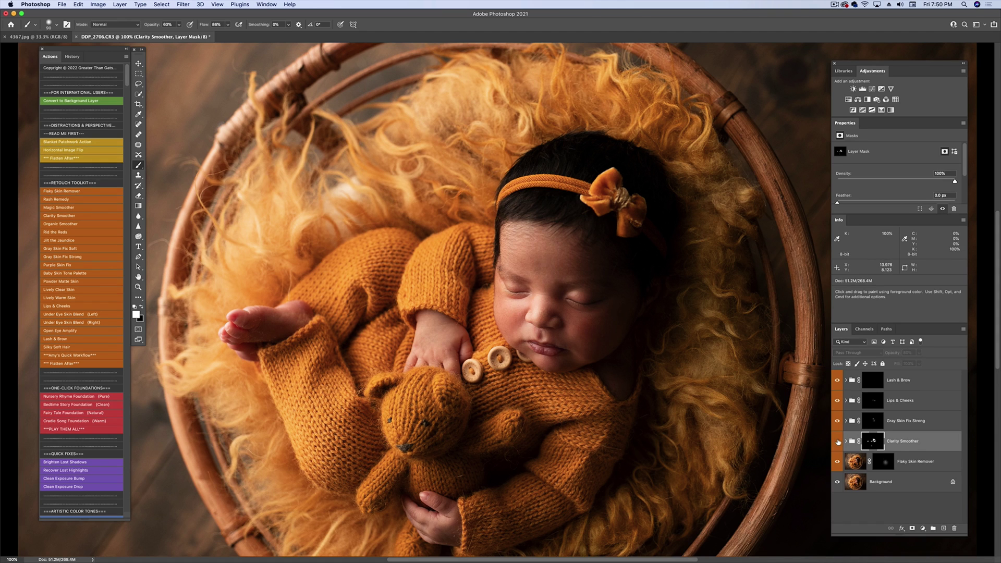
key(bracketleft)
key(bracketleft)
key(bracketleft)
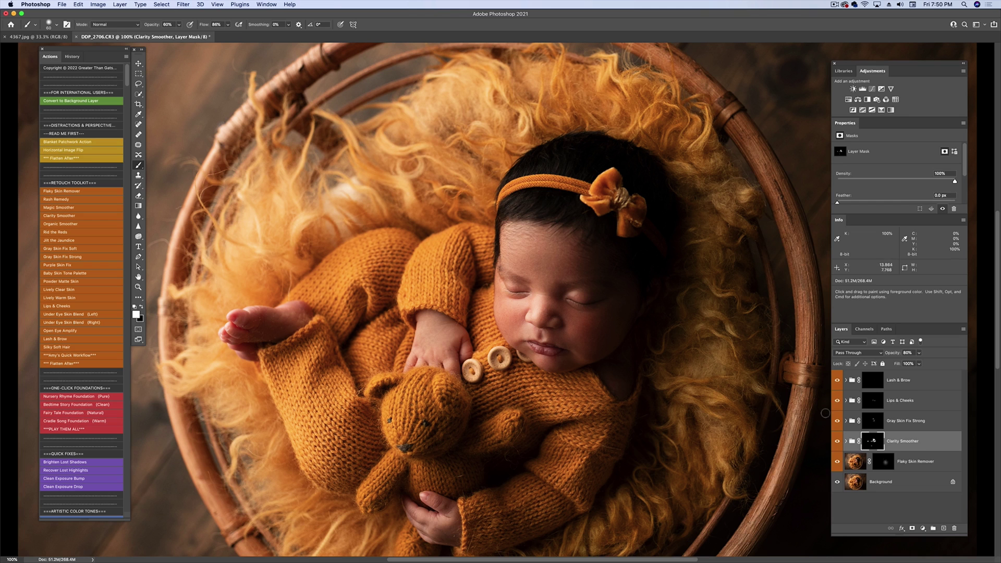
- Merge all retouch layers into the Background and fit the photo in the window
key(super+shift+e)
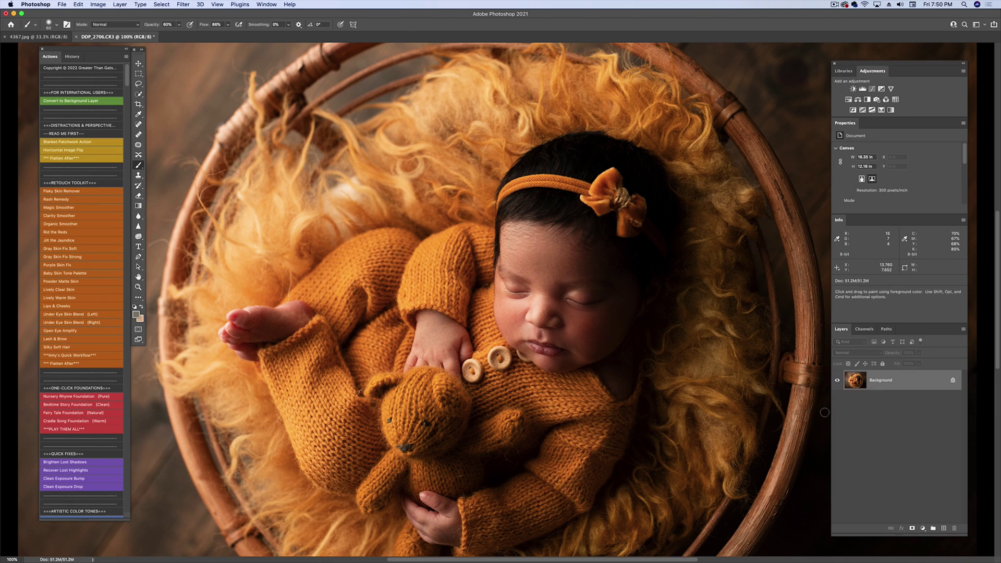
key(super+0)
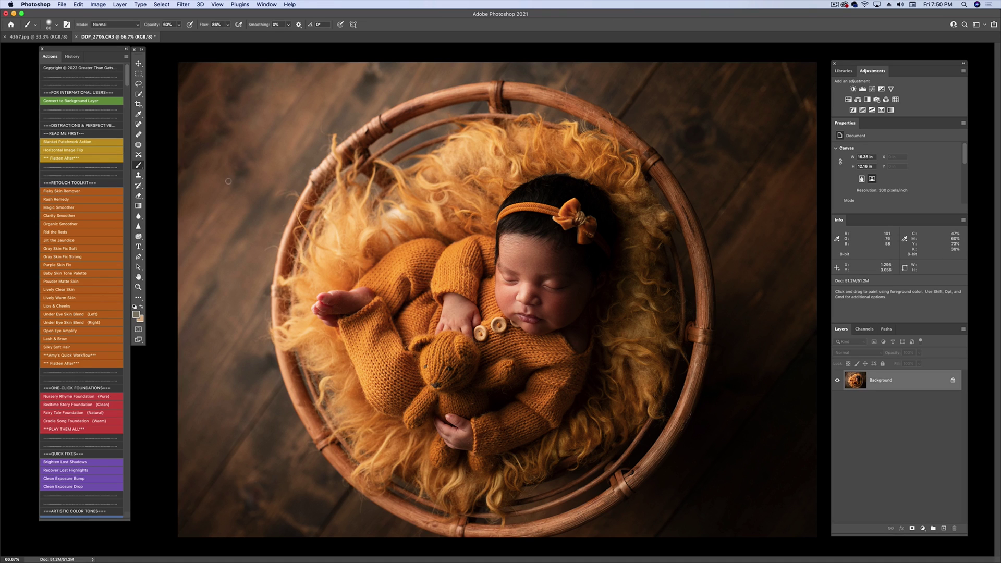
scroll(117, 189, down, 3)
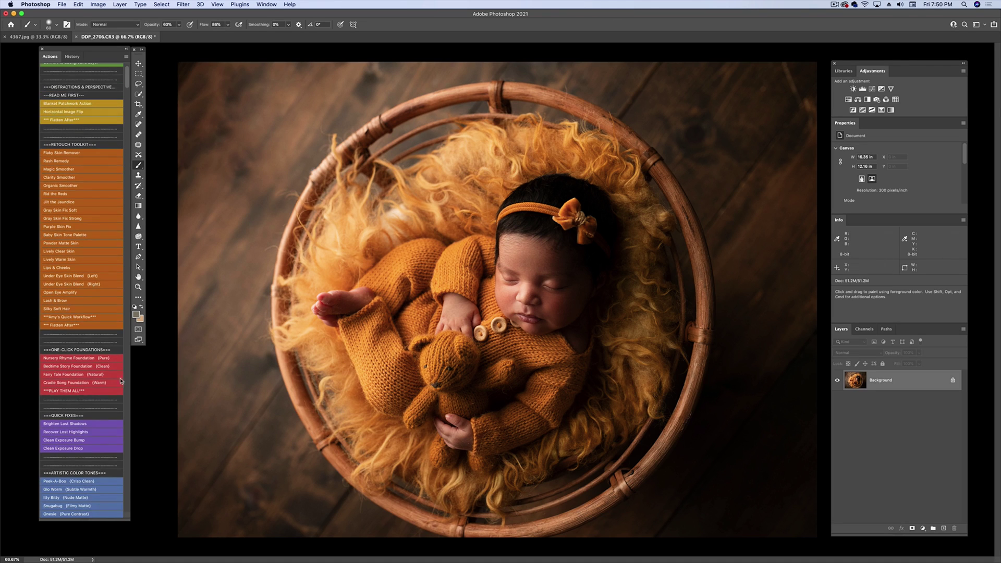
scroll(84, 386, down, 5)
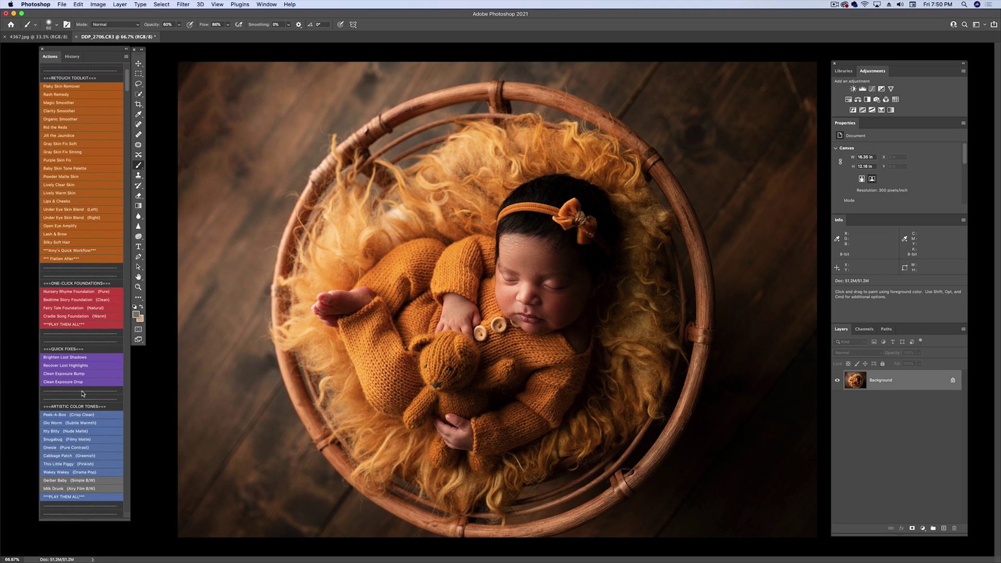
- Apply the Snugabug tone at 67% opacity and merge it into the Background
click(80, 440)
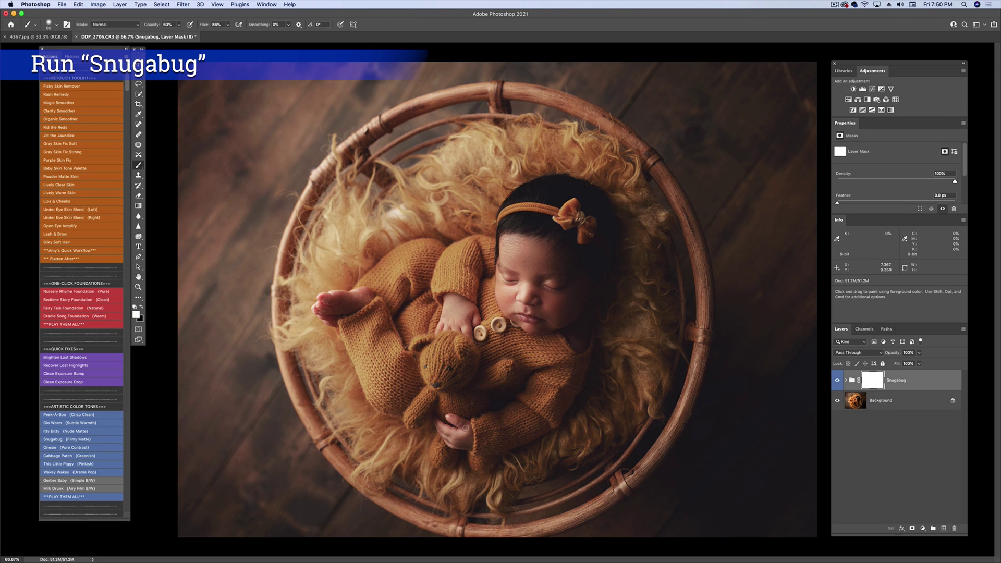
click(919, 362)
drag(918, 366, 902, 367)
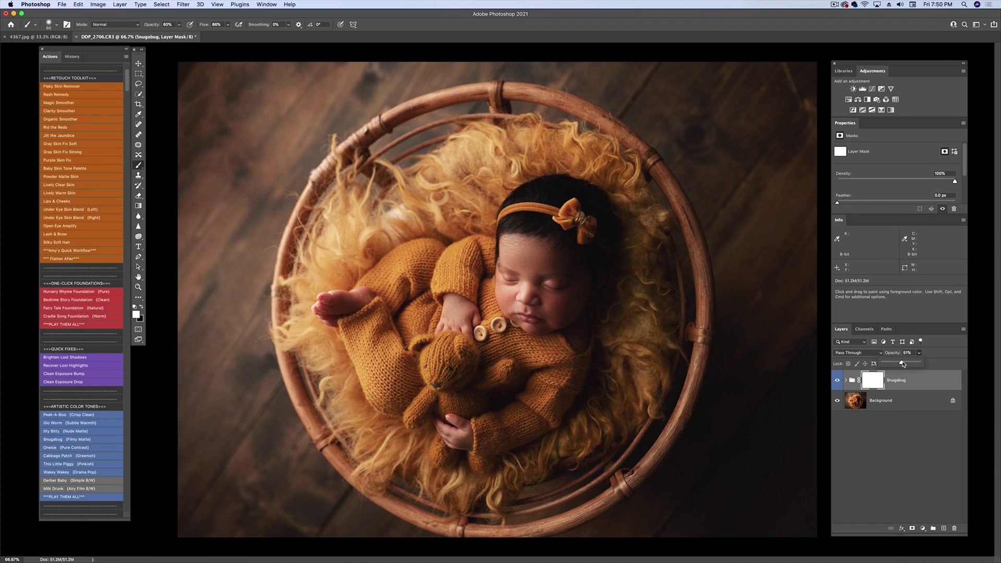
click(837, 380)
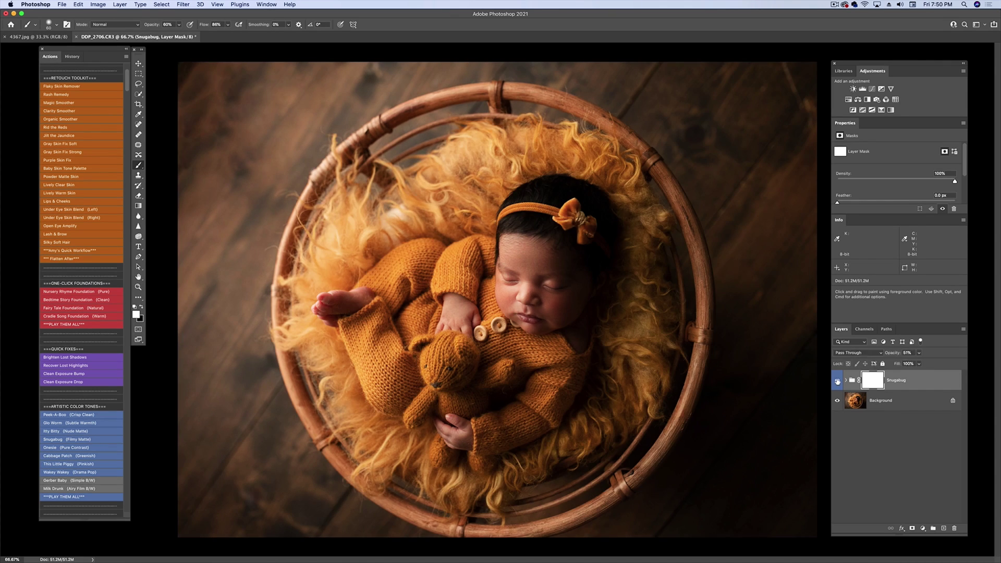
click(837, 380)
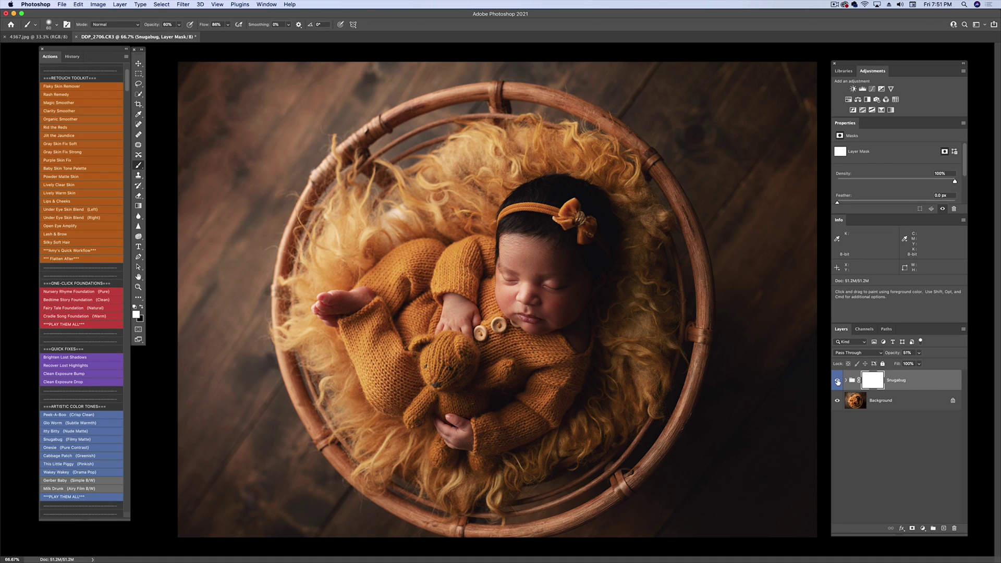
key(super+shift+e)
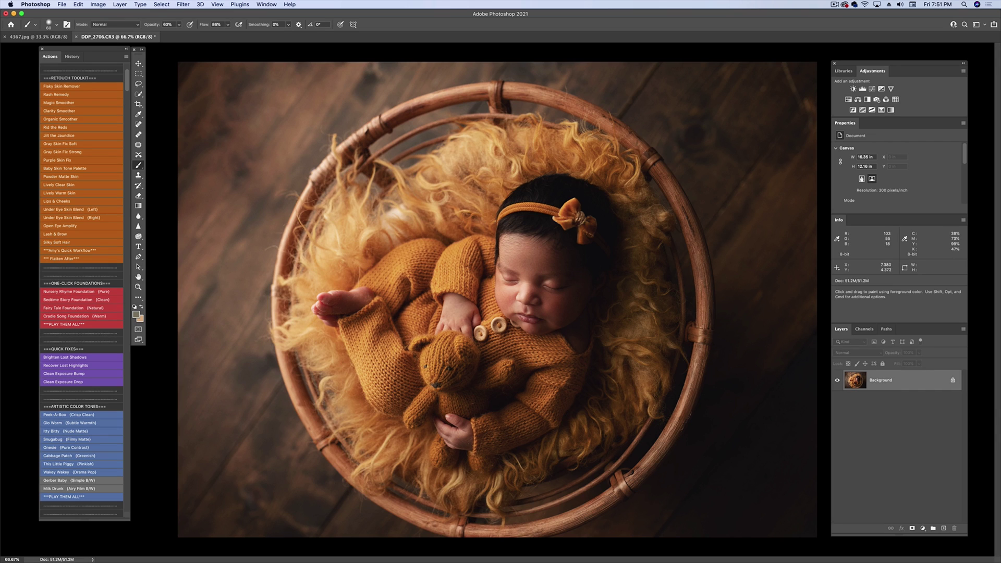
- Remove two stray fur spots beside the baby's head with Content-Aware Fill
click(138, 145)
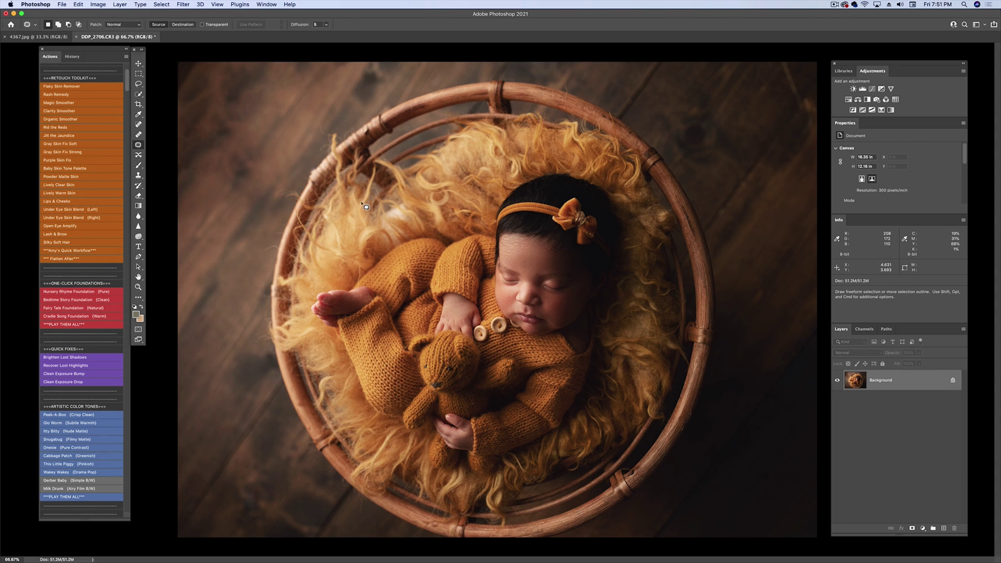
mouse_move(400, 209)
mouse_down()
mouse_move(369, 236)
mouse_move(401, 233)
mouse_move(403, 202)
mouse_up()
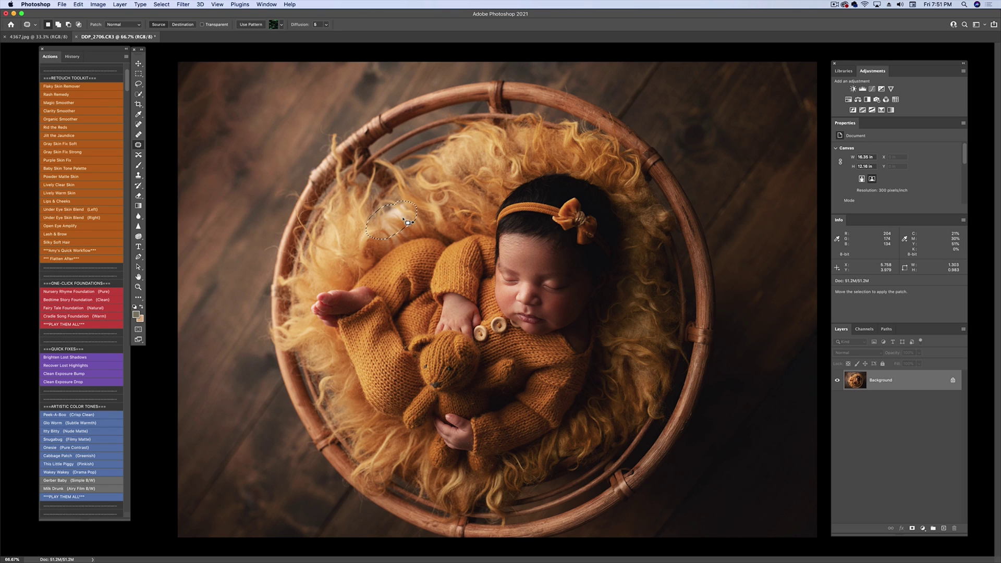
key(shift+BackSpace)
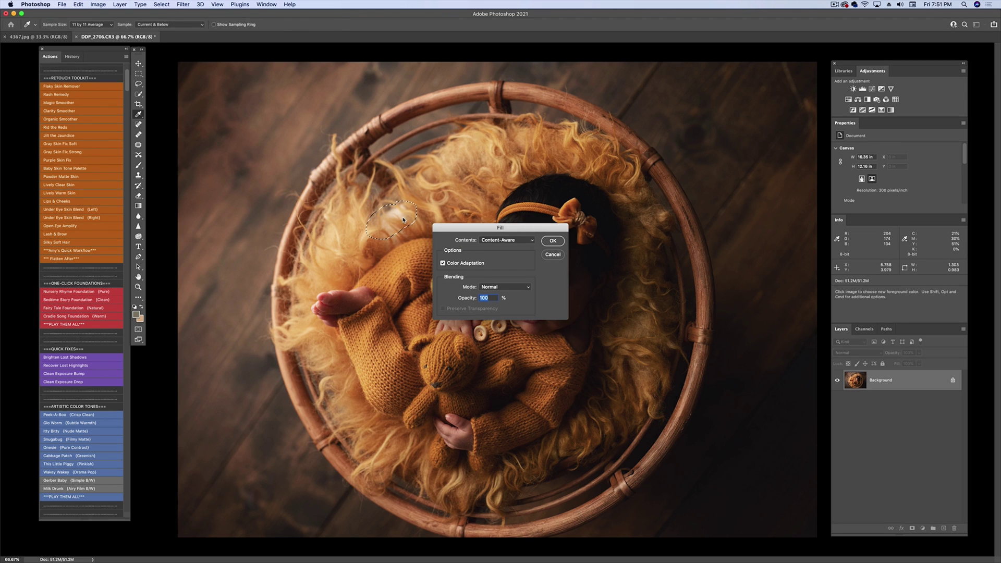
key(Return)
key(super+d)
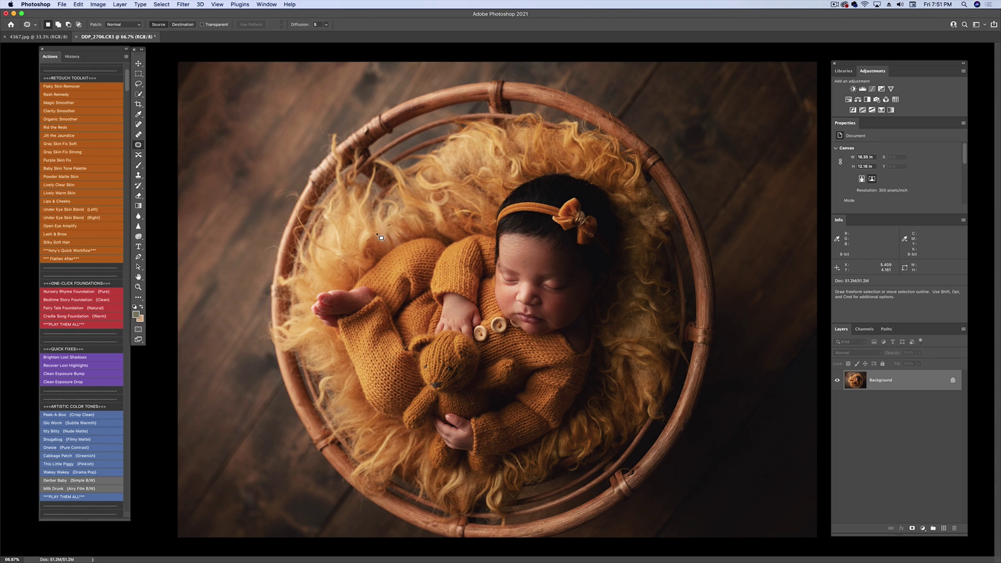
drag(407, 227, 404, 224)
key(shift+BackSpace)
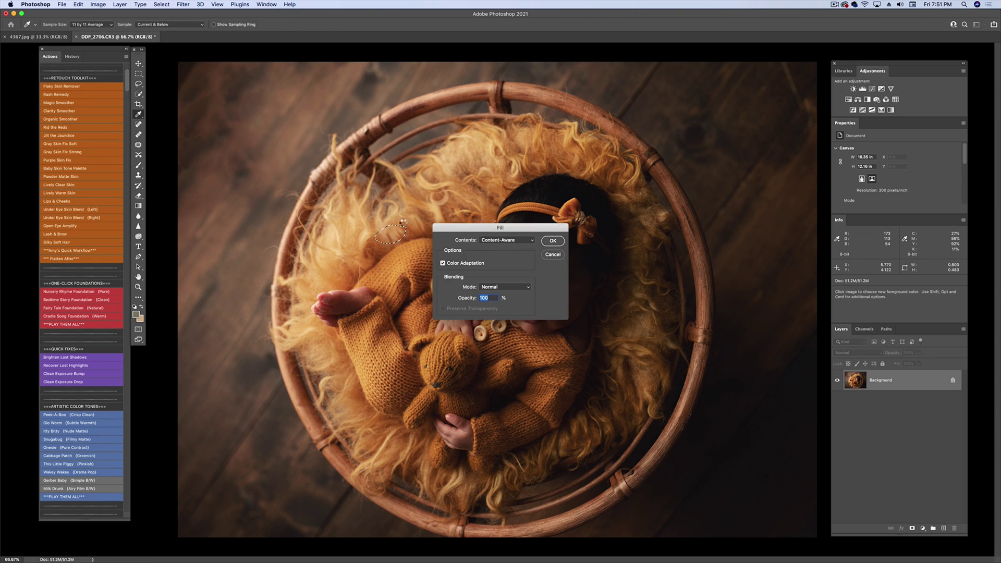
key(Return)
key(super+d)
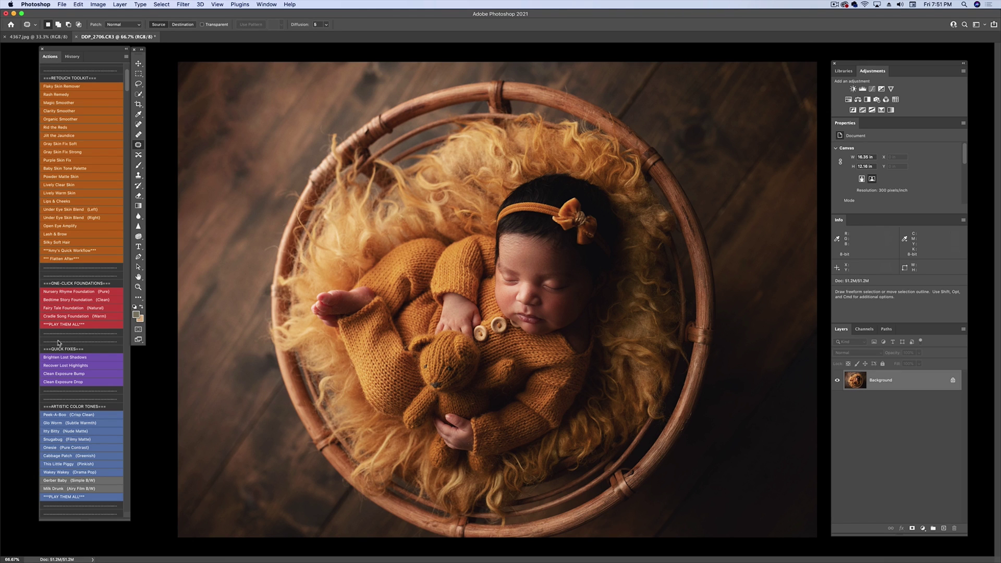
- Run the Fill Flash Pop action and paint it onto the baby's face with a large brush
scroll(84, 370, down, 5)
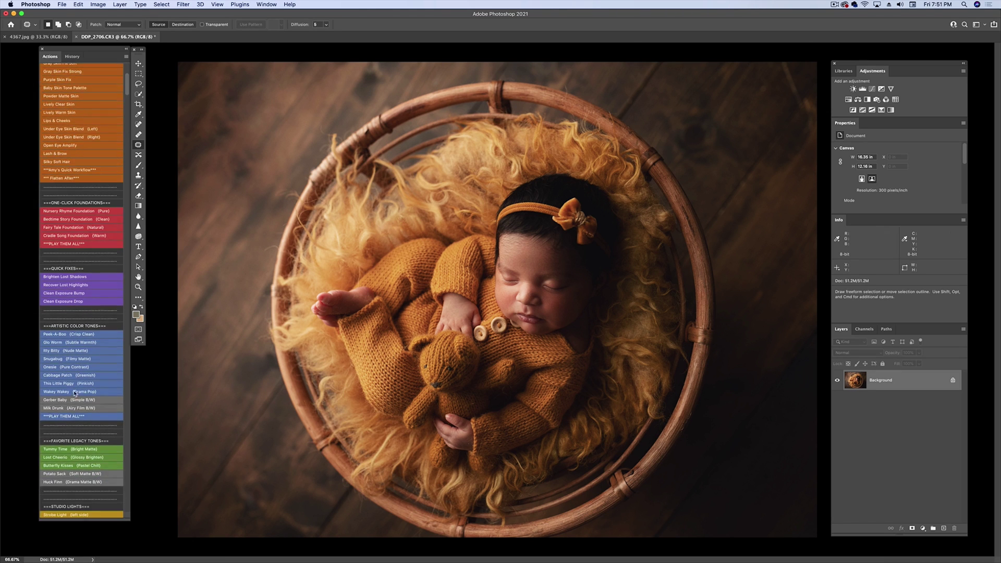
scroll(74, 388, down, 10)
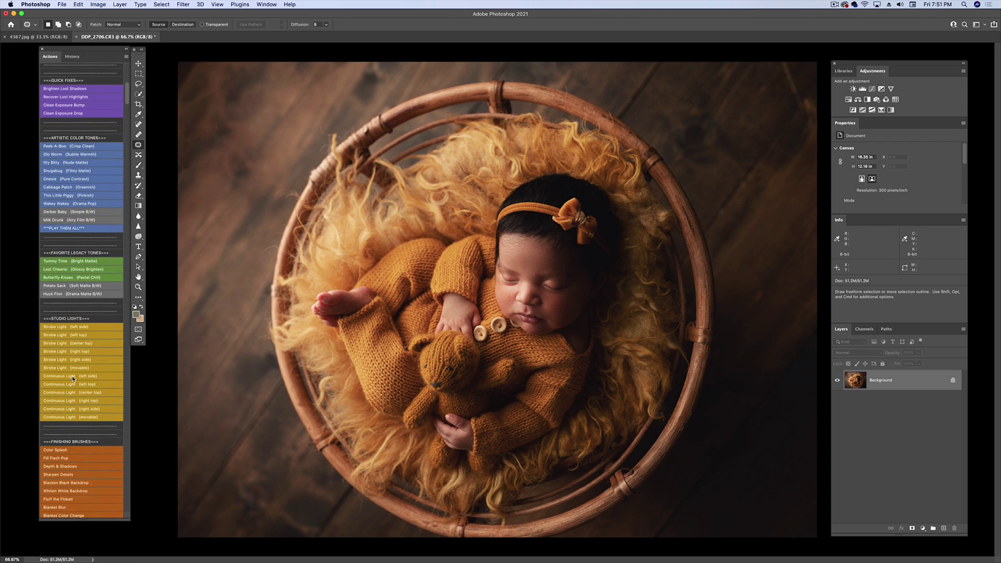
scroll(73, 379, down, 4)
click(63, 383)
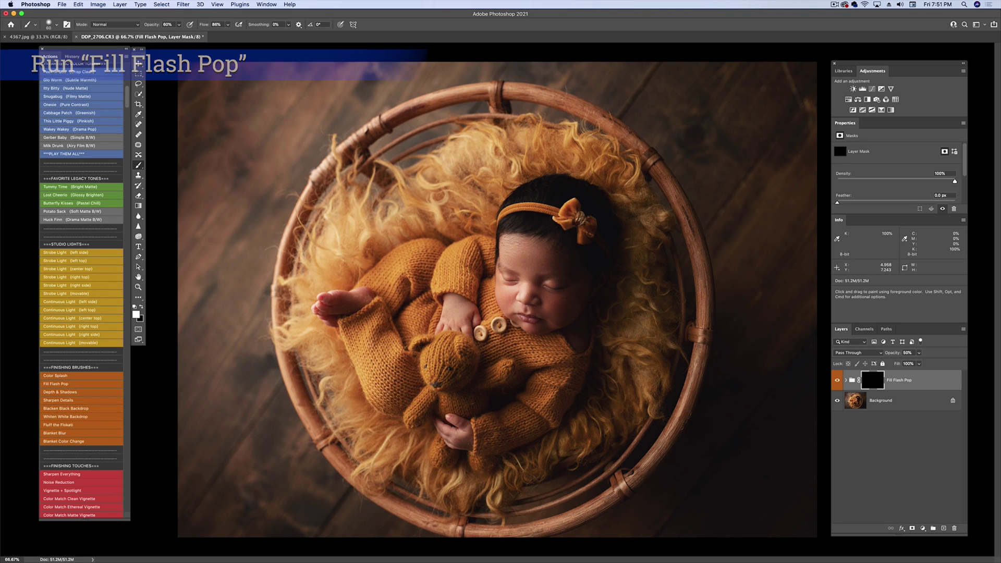
key(bracketright)
key(bracketright)
key(bracketright)
key(bracketright)
key(bracketright)
key(bracketright)
key(bracketright)
key(bracketright)
key(bracketright)
key(bracketright)
key(bracketright)
key(bracketright)
key(bracketright)
key(bracketright)
key(bracketright)
key(bracketright)
key(bracketright)
key(bracketright)
key(bracketright)
key(bracketright)
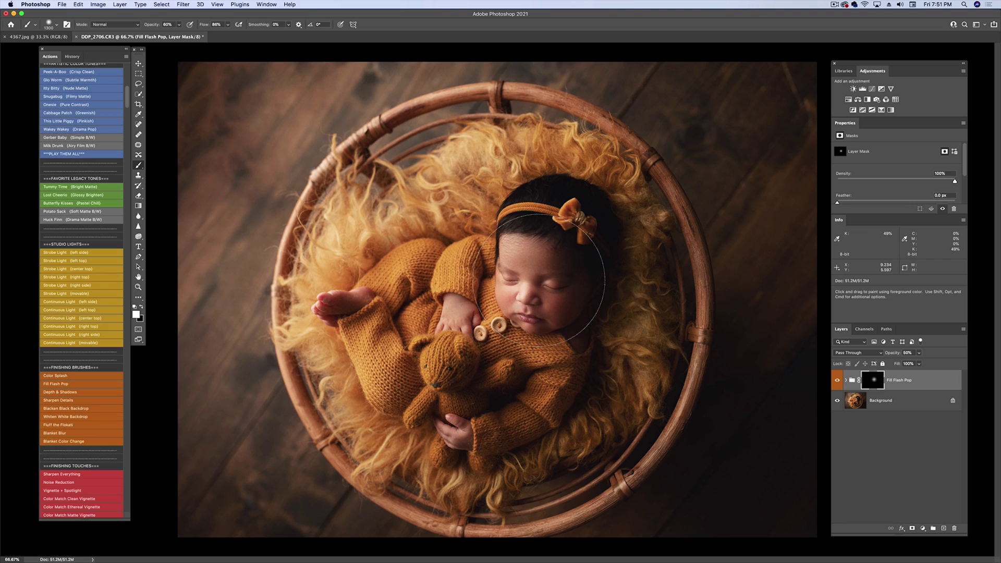
mouse_move(540, 280)
mouse_down()
mouse_move(570, 291)
mouse_move(537, 308)
mouse_up()
- Paint the flash pop onto the teddy, bow and headband with a smaller brush
key(bracketleft)
key(bracketleft)
key(bracketleft)
key(bracketleft)
key(bracketleft)
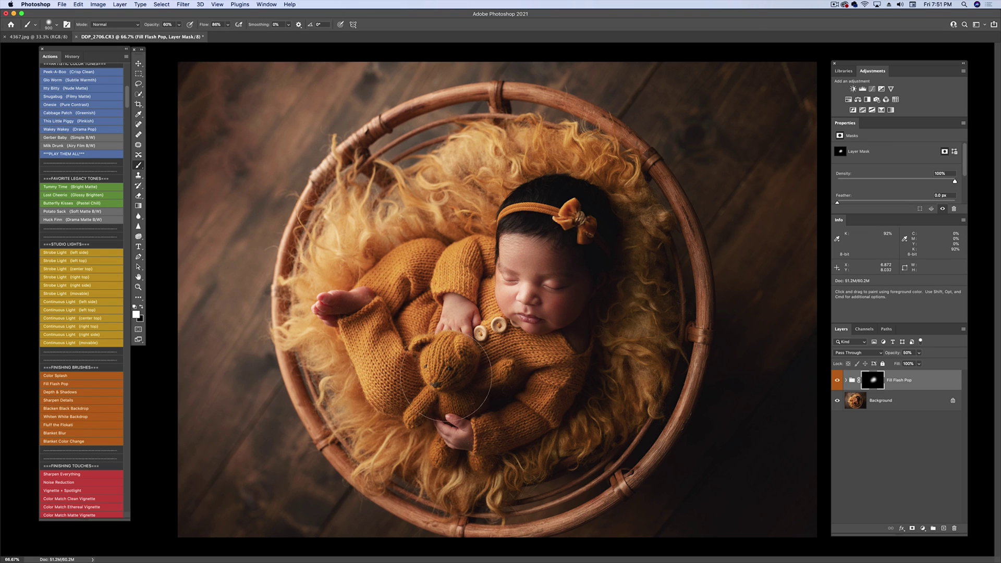
key(bracketleft)
key(bracketleft)
key(bracketleft)
key(bracketleft)
mouse_move(448, 378)
mouse_down()
mouse_move(365, 318)
mouse_move(397, 308)
mouse_up()
mouse_move(568, 230)
mouse_down()
mouse_move(589, 222)
mouse_move(549, 203)
mouse_up()
key(bracketright)
key(bracketright)
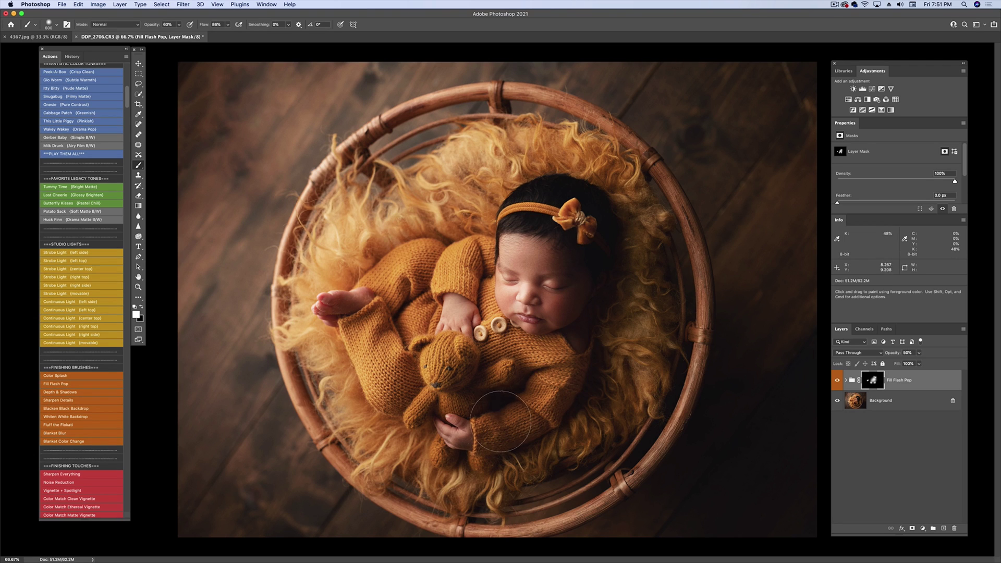
mouse_move(498, 419)
mouse_down()
mouse_move(471, 407)
mouse_move(456, 365)
mouse_up()
key(bracketleft)
key(bracketleft)
- Compare the flash pop, lower it to 18% opacity, and merge it into the Background
click(836, 382)
click(836, 381)
click(919, 353)
drag(918, 365, 908, 365)
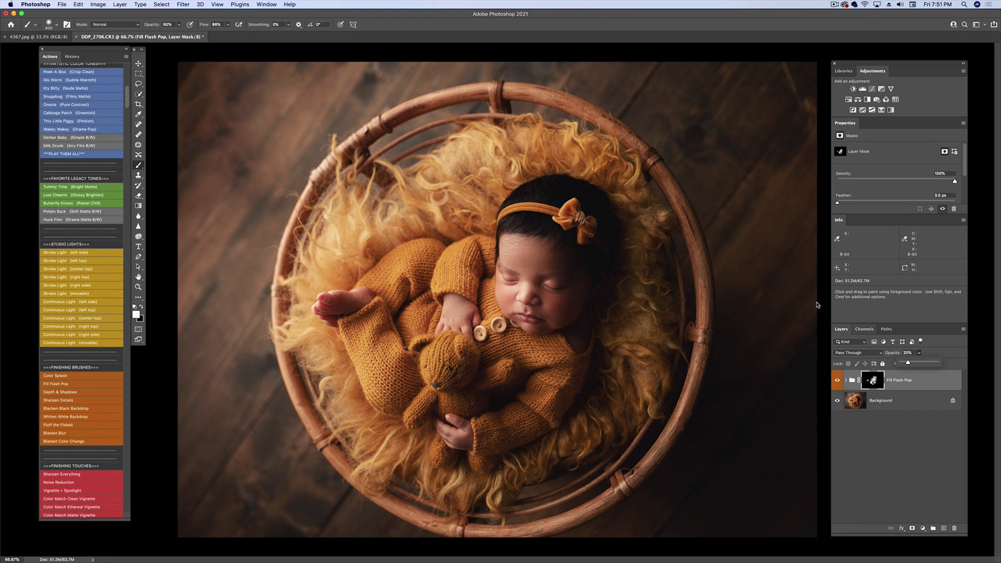
key(super+shift+e)
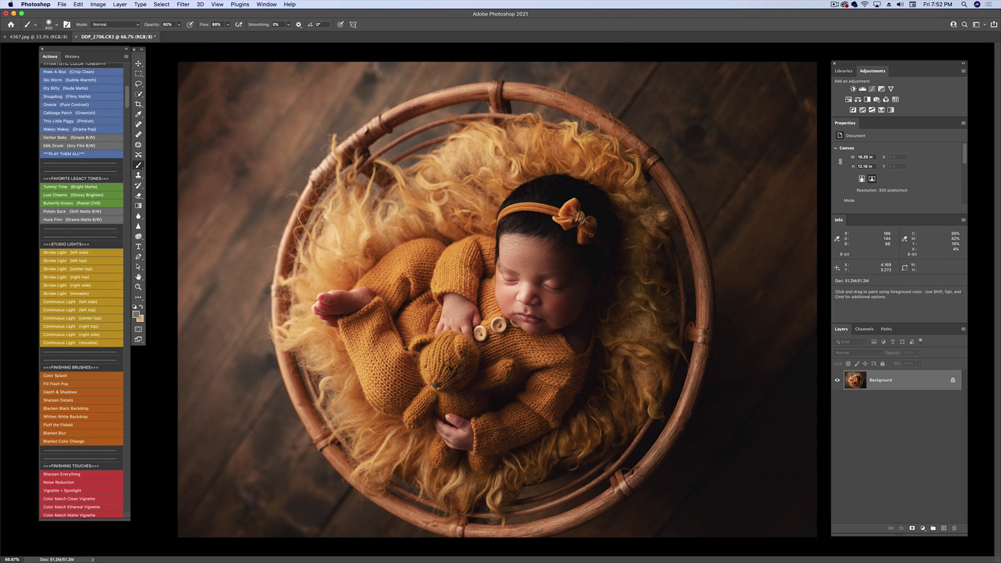
- Run the Clean Boost action and continue past the flatten warning
scroll(102, 227, down, 1)
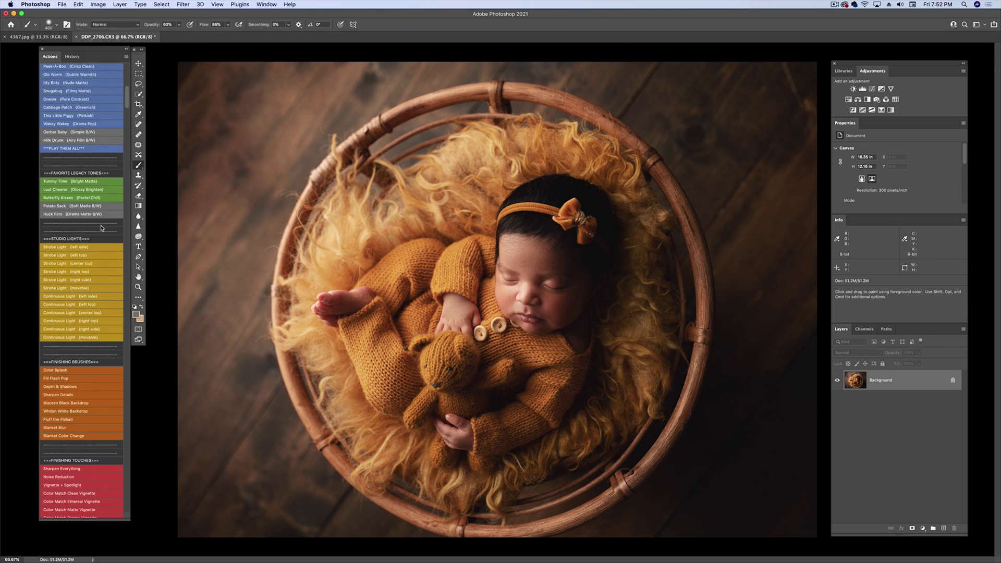
scroll(102, 228, down, 5)
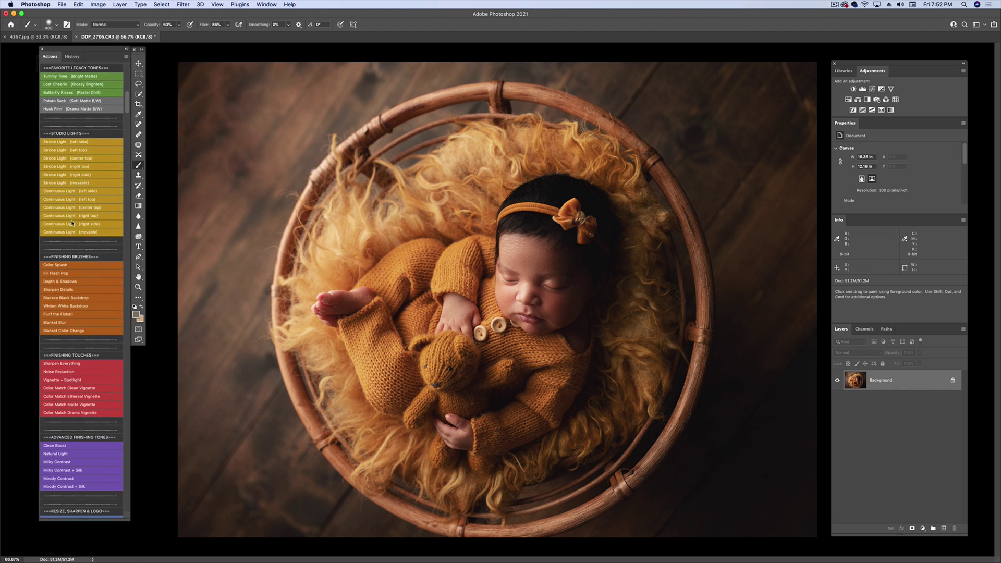
scroll(71, 225, down, 2)
click(61, 403)
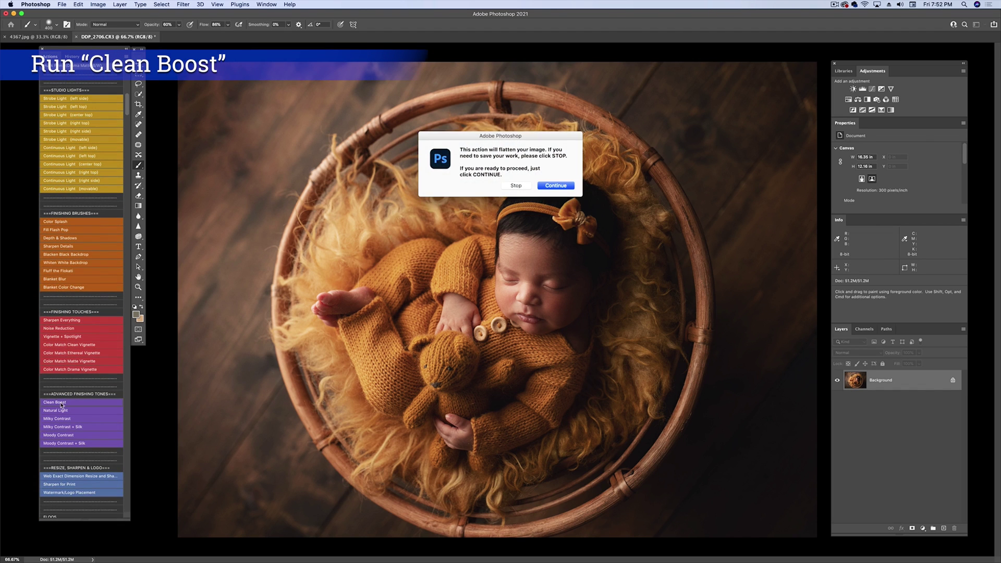
click(560, 184)
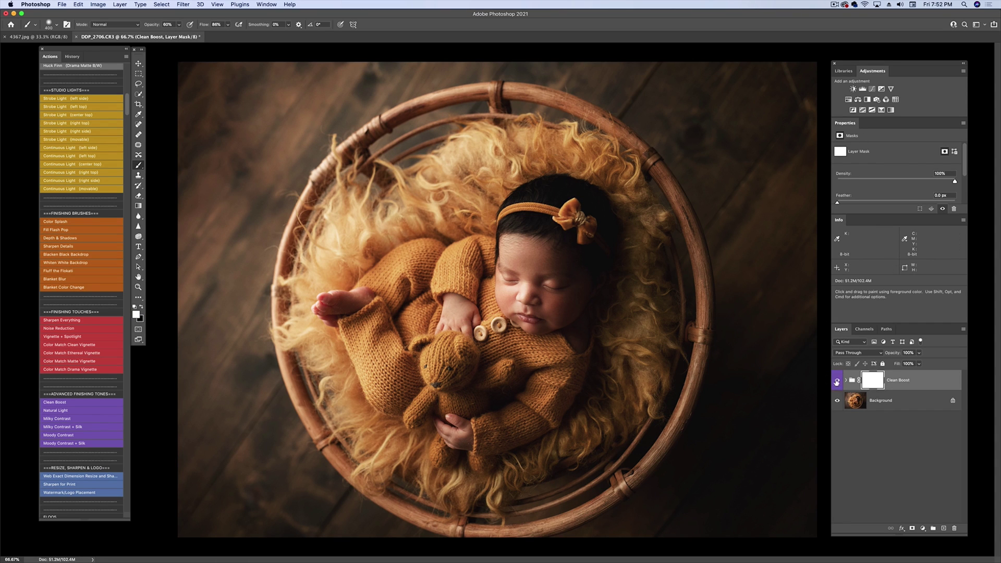
- Compare the Clean Boost effect, lower it to 62% opacity, and merge it into the Background
click(837, 382)
click(836, 382)
click(919, 363)
drag(919, 364, 906, 366)
key(BackSpace)
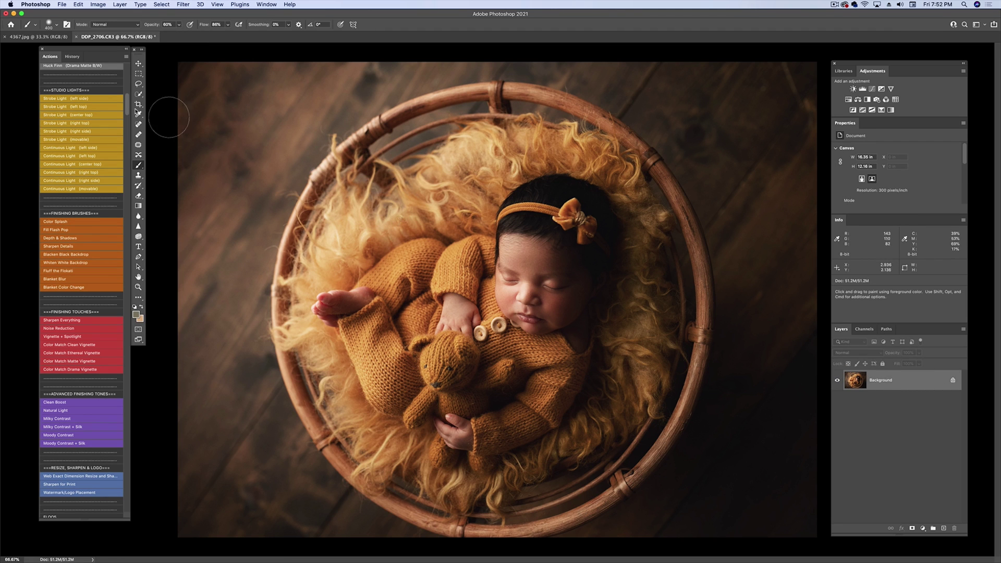
- Run the Wakey Wakey action and lower its opacity to about 61%
scroll(76, 228, up, 10)
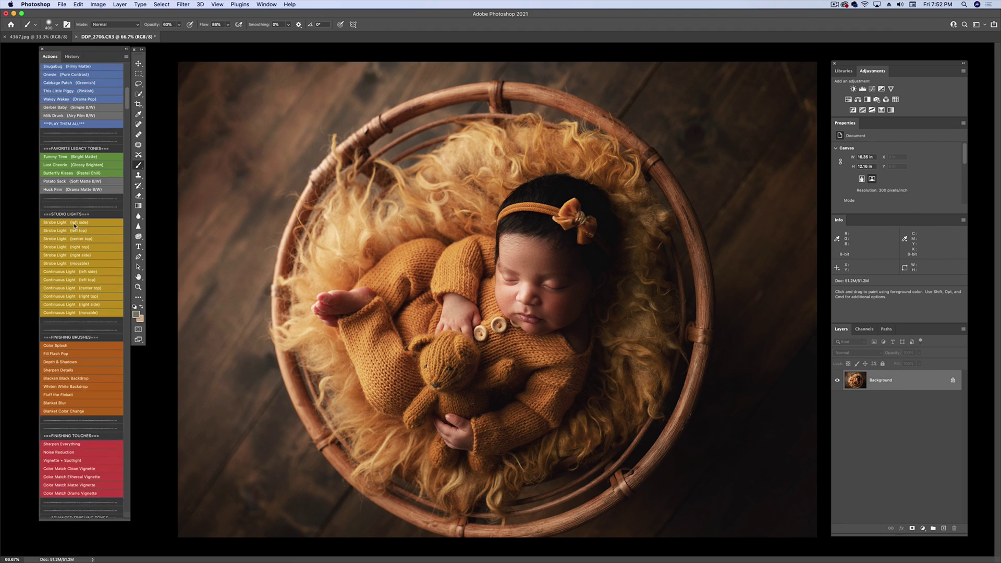
scroll(73, 223, up, 1)
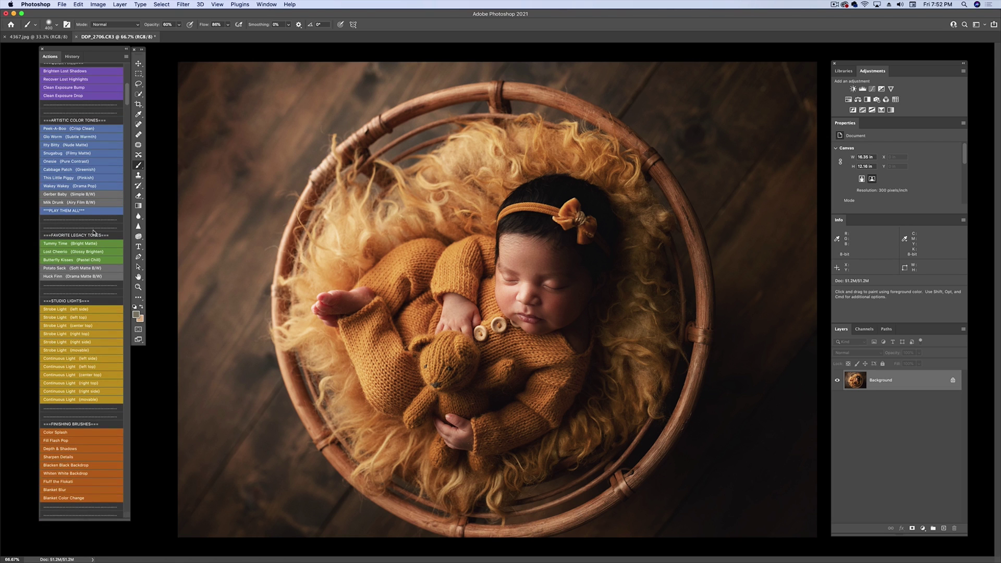
scroll(92, 232, up, 4)
scroll(77, 211, up, 3)
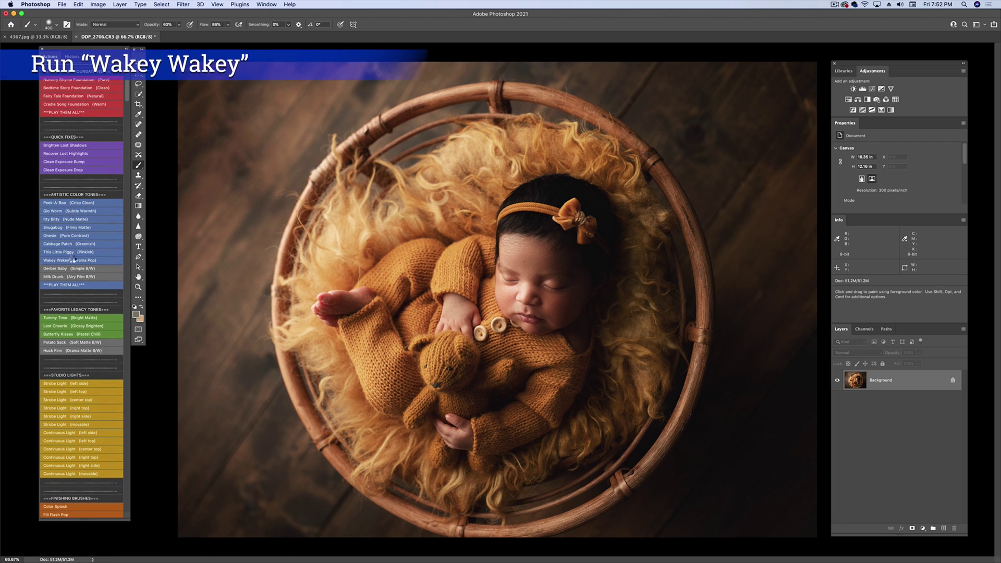
click(85, 262)
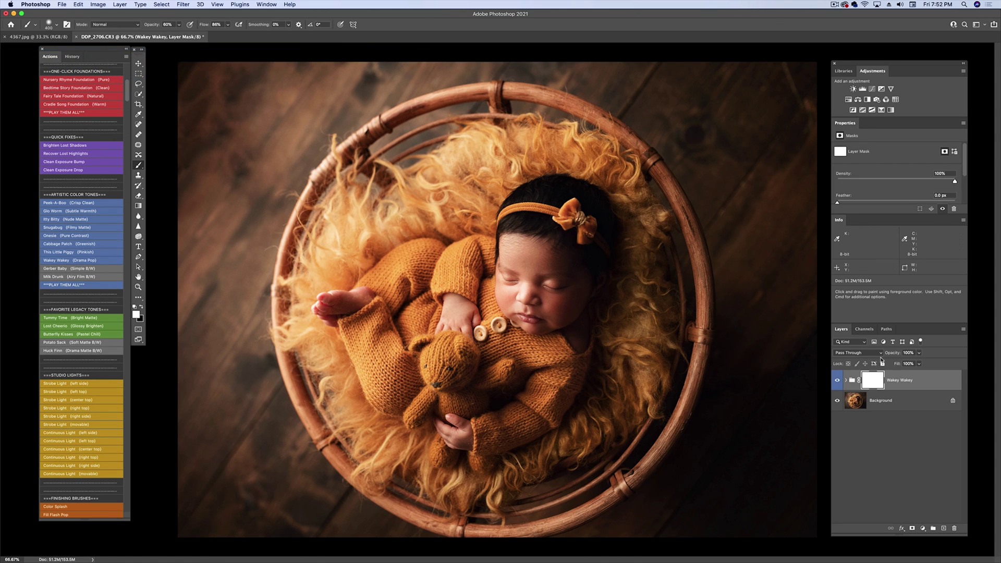
click(919, 364)
drag(919, 364, 906, 365)
- Compare with the Wakey Wakey effect hidden, then delete the toning layer
click(838, 382)
click(838, 382)
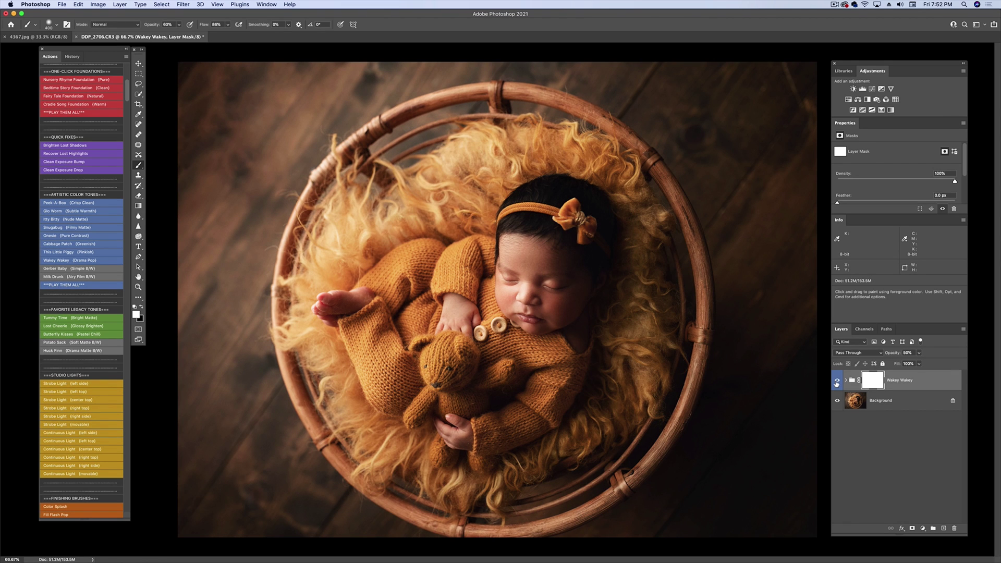
key(Delete)
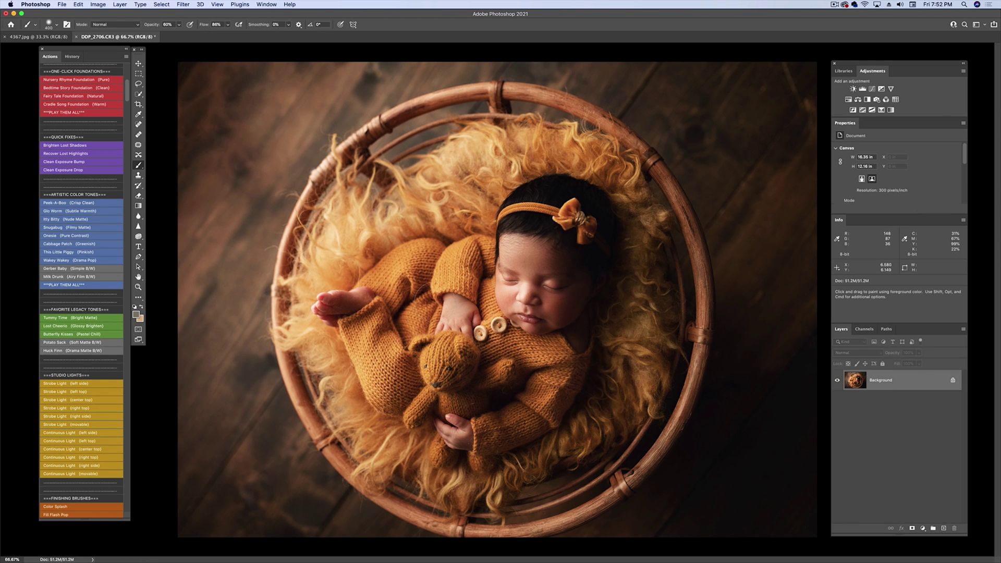
- Apply the Cradle Song Foundation warm base and lower it to 36% opacity
scroll(86, 146, up, 3)
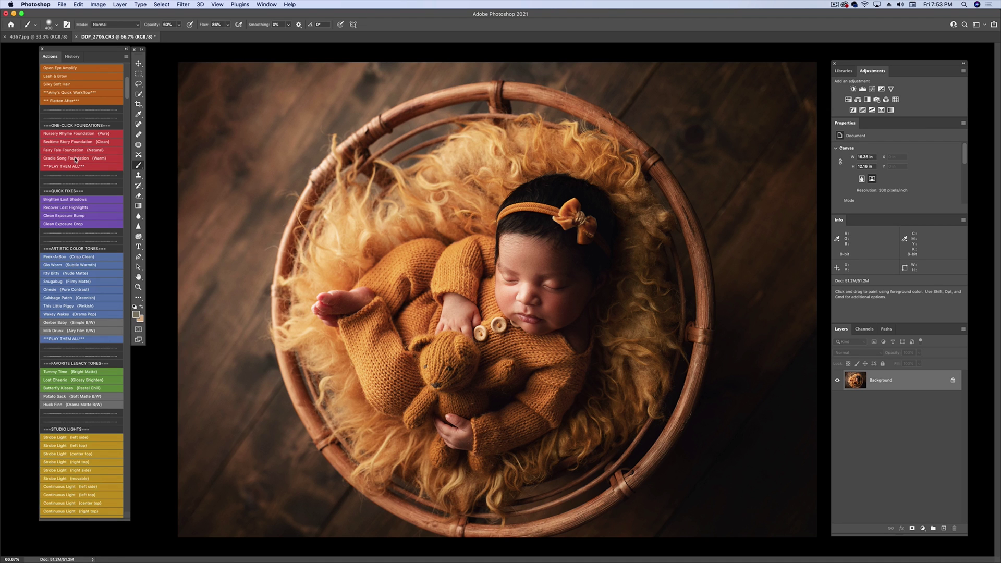
click(76, 159)
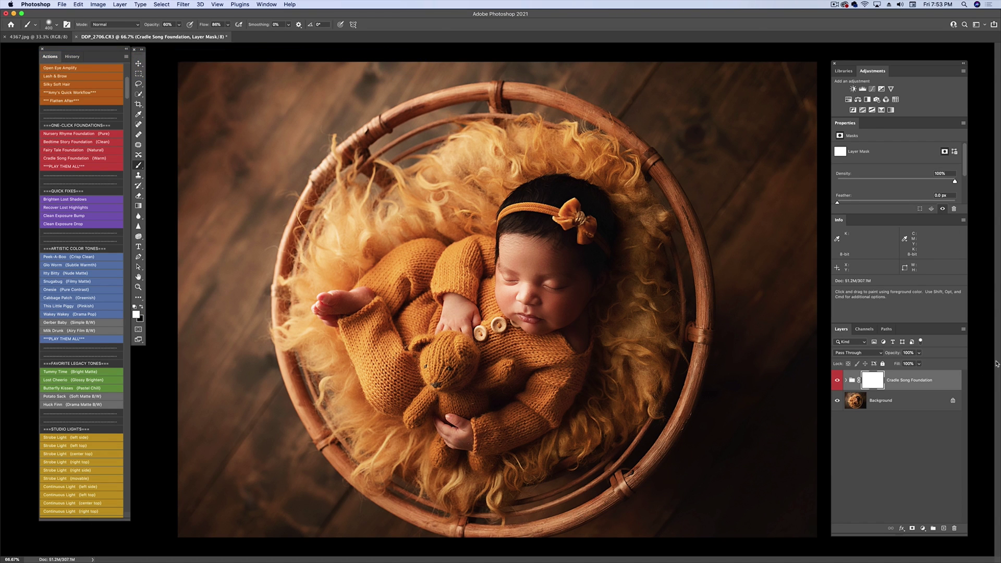
click(920, 353)
drag(920, 362, 897, 364)
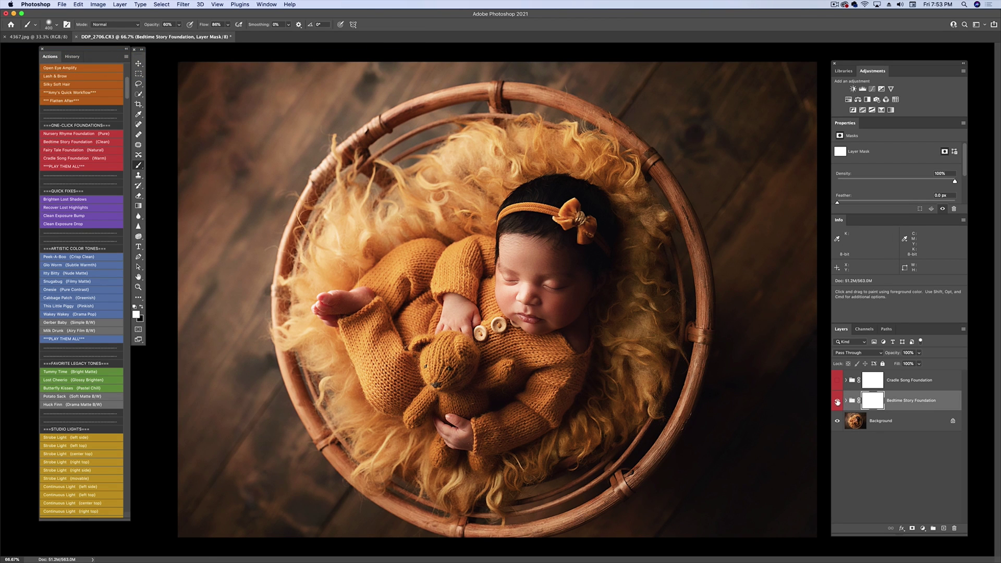
- Reduce the Bedtime Story Foundation to 52% opacity and flatten into the Background
click(837, 401)
click(837, 401)
click(919, 353)
drag(920, 363, 904, 367)
click(63, 100)
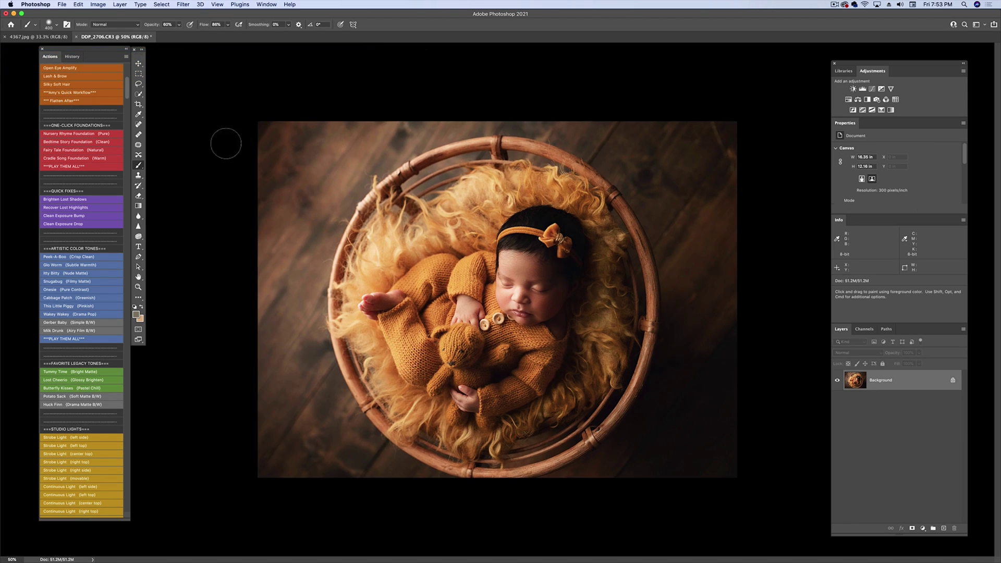
- Run Color Match Drama Vignette, using a dark brown sampled from the photo's top-right corner
drag(127, 90, 126, 78)
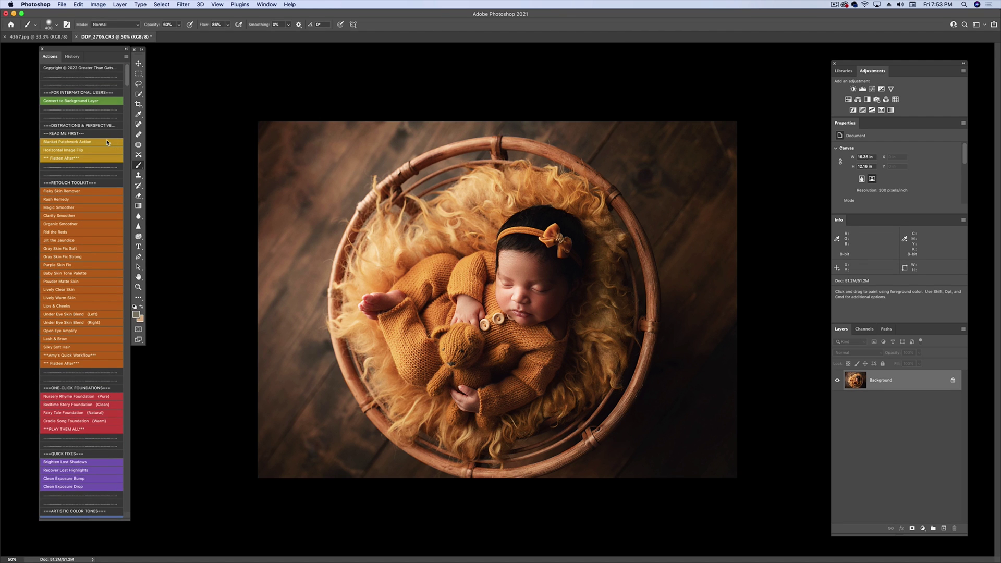
scroll(71, 437, down, 10)
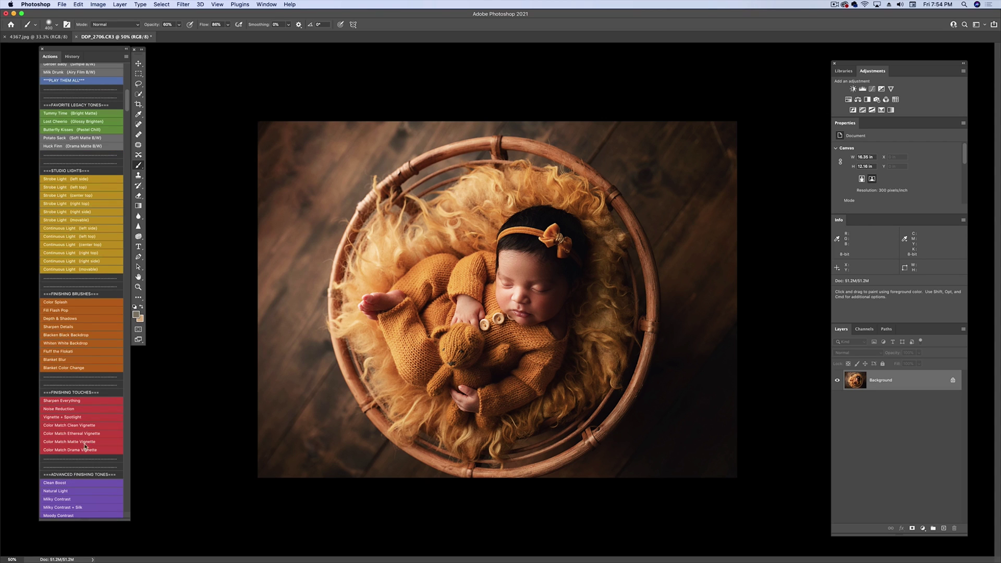
click(76, 447)
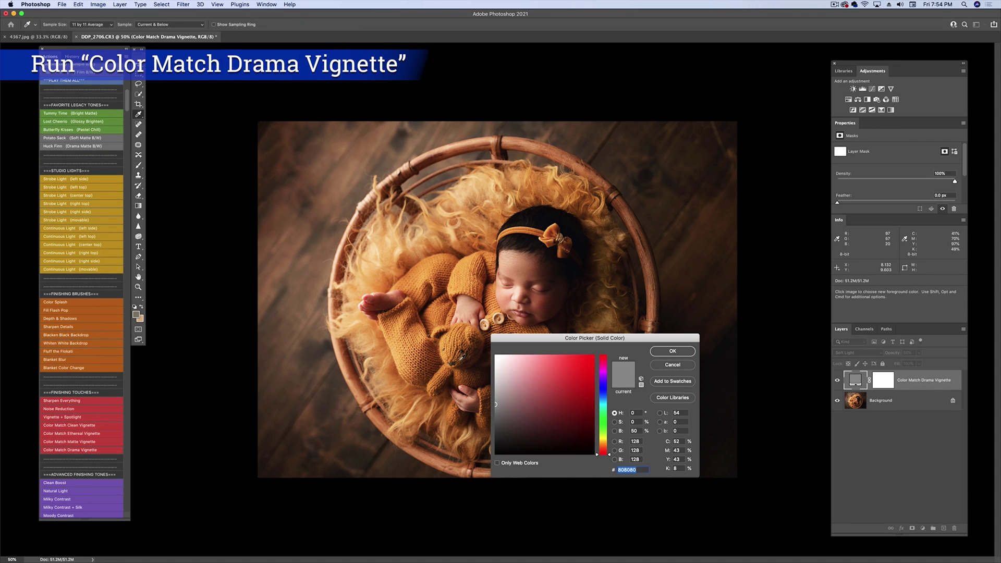
click(483, 349)
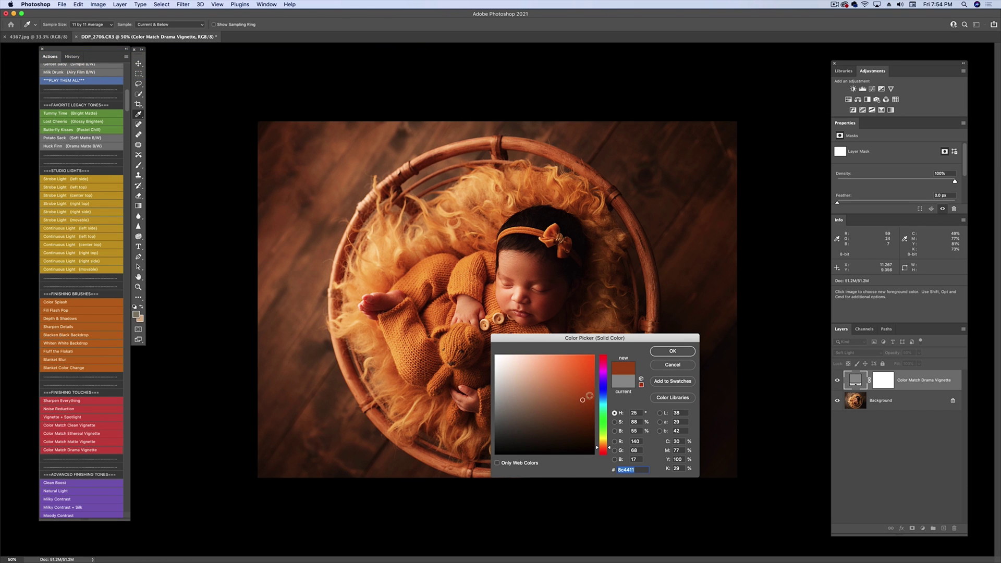
mouse_move(596, 449)
mouse_down()
mouse_move(596, 432)
mouse_move(597, 446)
mouse_up()
drag(579, 409, 567, 405)
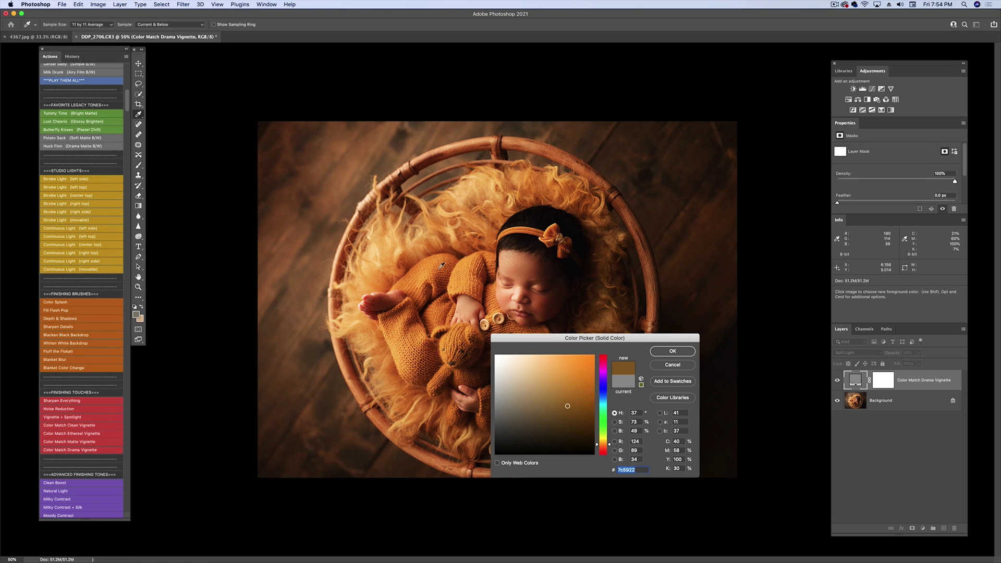
click(468, 275)
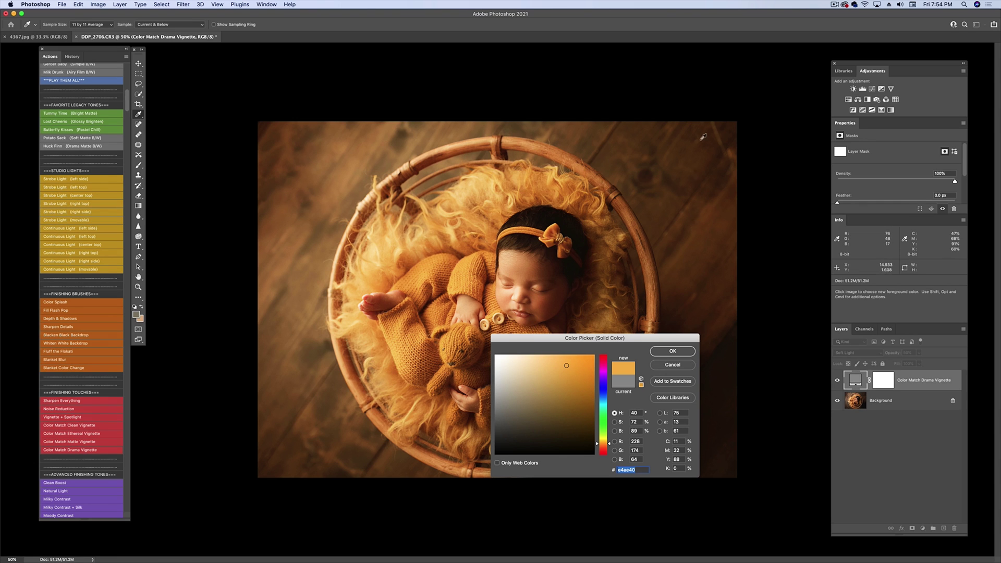
click(697, 146)
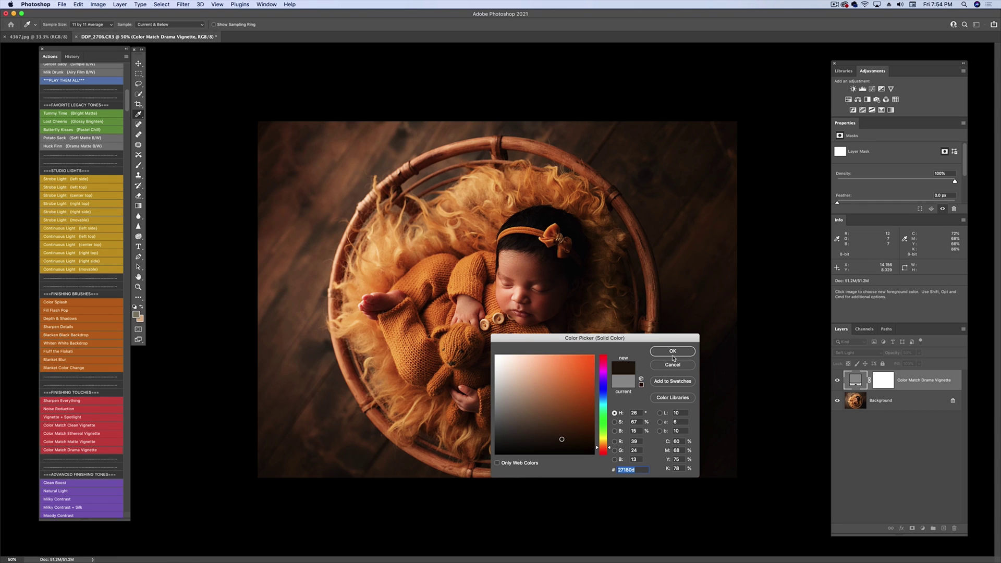
click(672, 352)
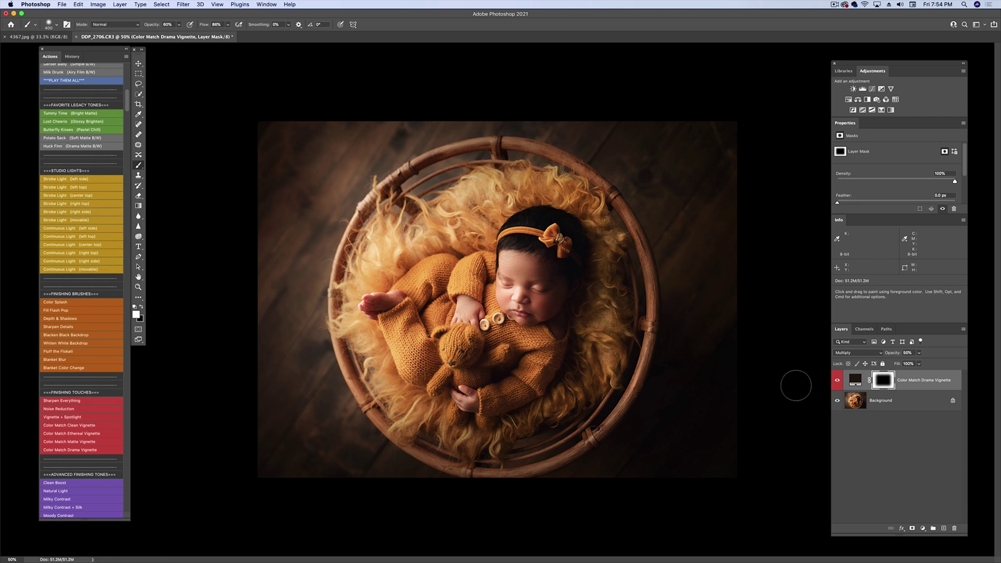
- Paint black on the vignette mask with a 1900 brush to clear the photo's centre
click(838, 383)
click(839, 383)
key(x)
key(0)
key(bracketright)
key(bracketright)
key(bracketright)
key(bracketright)
key(bracketright)
key(bracketright)
key(bracketright)
key(bracketright)
key(bracketright)
key(bracketright)
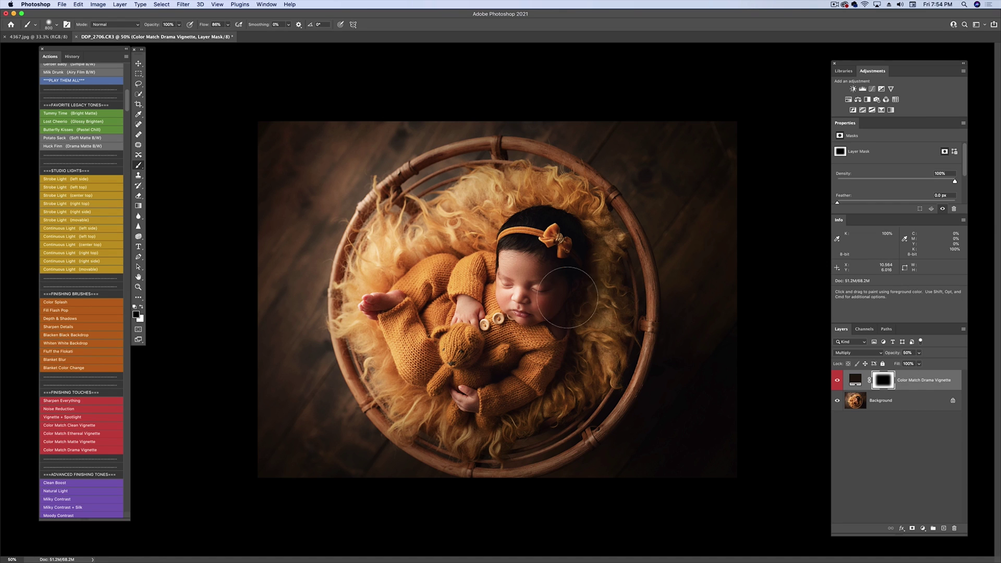
key(bracketright)
key(bracketright)
key(bracketright)
key(bracketright)
key(bracketright)
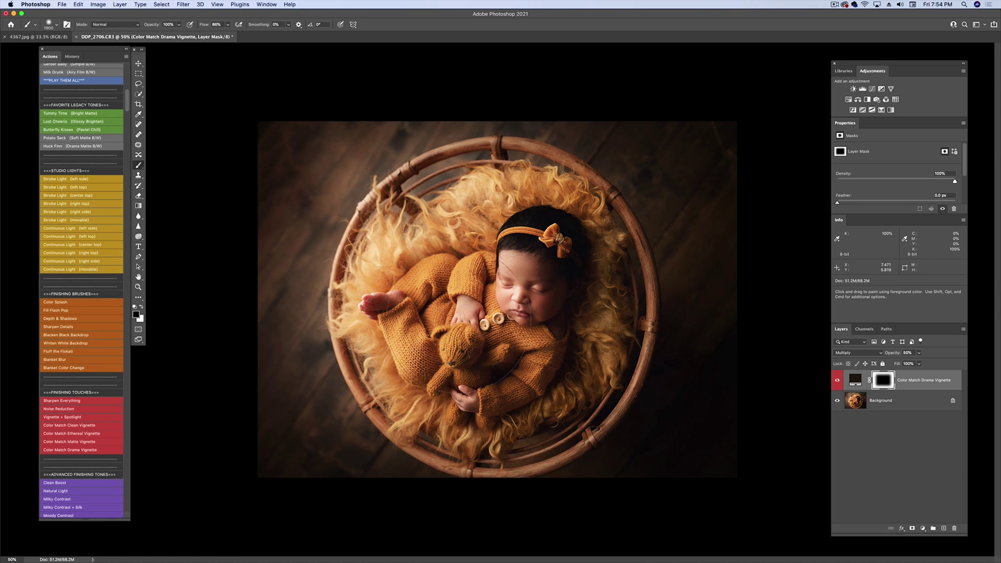
mouse_move(517, 248)
mouse_down()
mouse_move(563, 292)
mouse_move(511, 370)
mouse_move(584, 323)
mouse_up()
- Check the masked vignette and soften it to 36% opacity
click(838, 380)
click(838, 380)
click(920, 354)
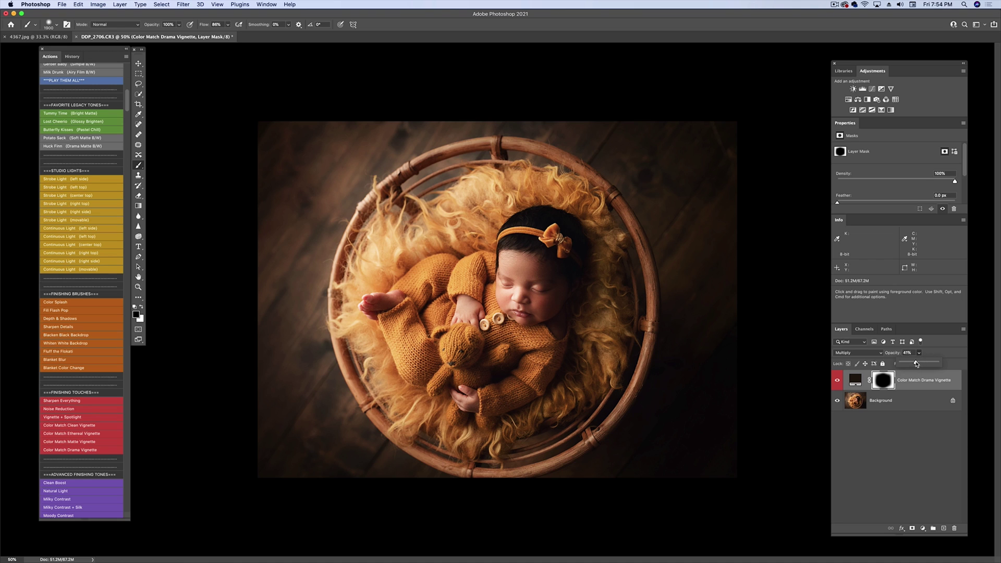
drag(916, 363, 915, 363)
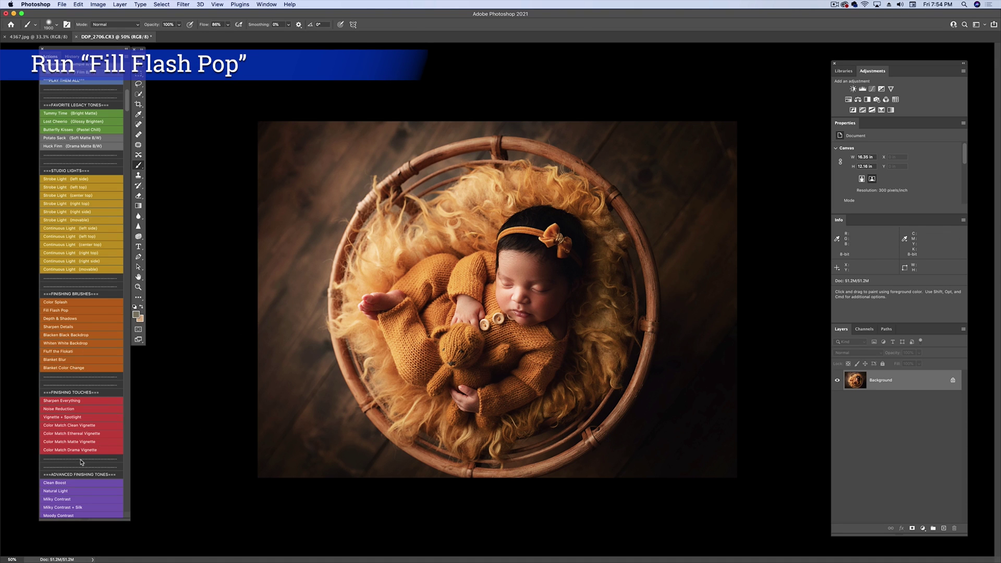
- Run Fill Flash Pop and paint it over the baby with a larger brush at 50% strength
scroll(72, 441, down, 5)
scroll(72, 441, up, 8)
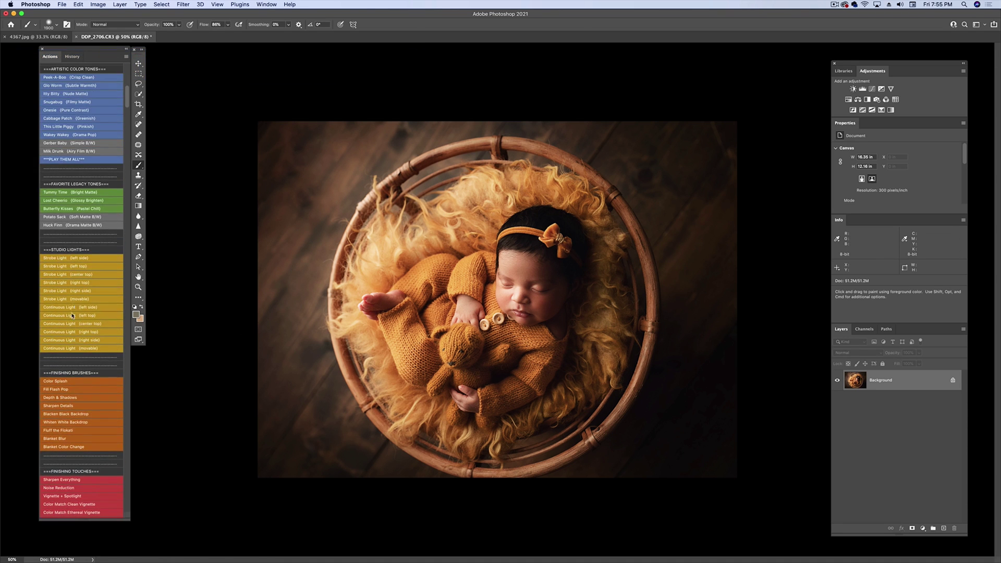
click(62, 391)
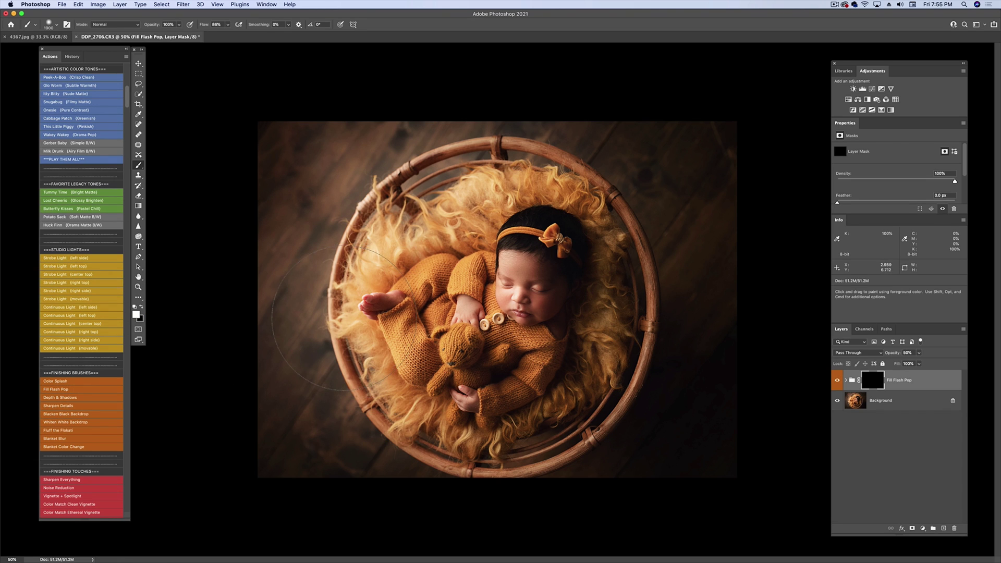
key(bracketright)
key(bracketright)
key(bracketright)
key(bracketright)
key(bracketright)
key(bracketright)
key(bracketright)
key(bracketright)
key(bracketright)
key(bracketright)
key(bracketright)
key(bracketright)
key(bracketright)
key(bracketright)
key(bracketright)
key(bracketright)
key(bracketright)
key(bracketright)
key(5)
click(496, 305)
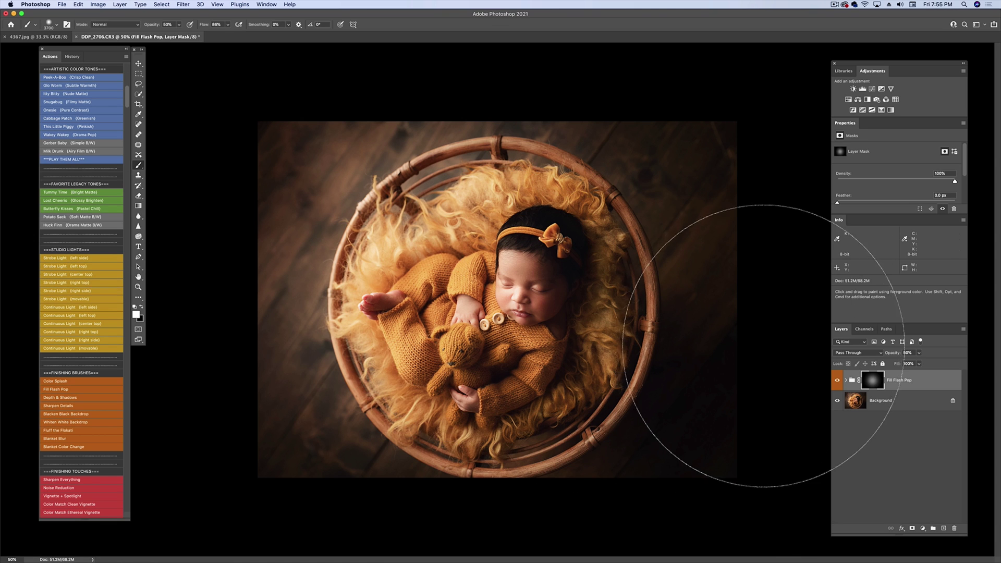
click(919, 353)
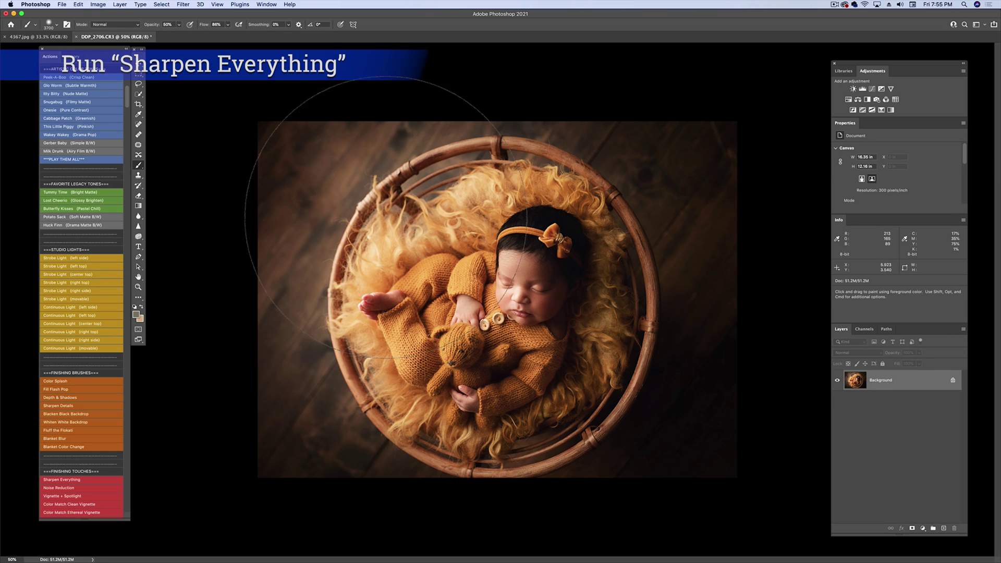
- Run the Sharpen Everything action, adding a sharpening group above the Background
scroll(81, 439, down, 3)
click(79, 440)
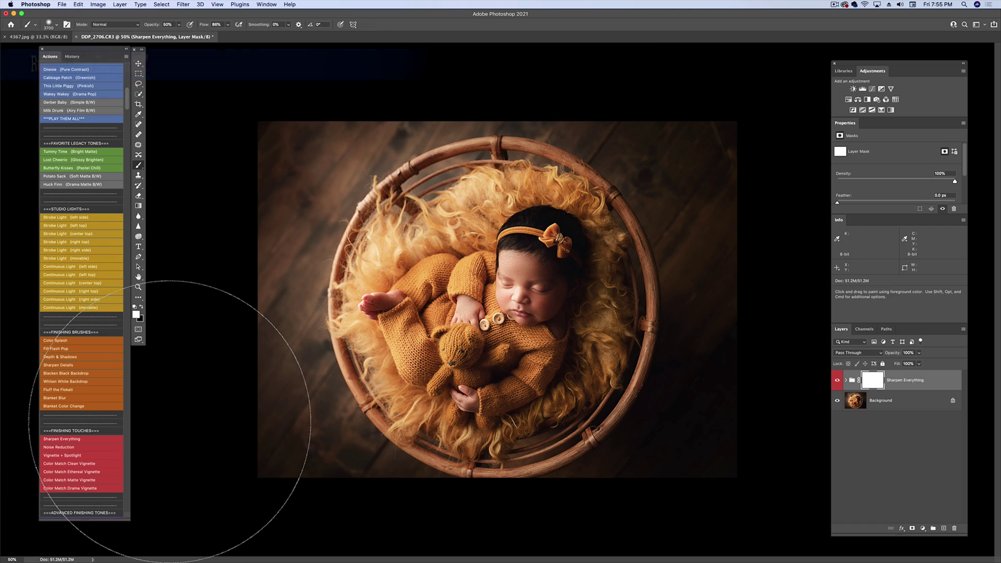